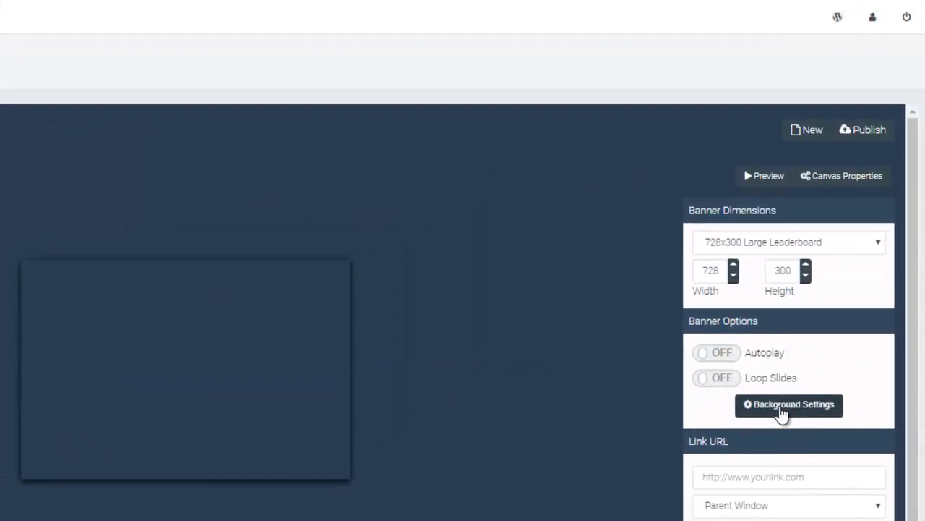
Set the banner's background color to white (#FFFFFF) and close the background settings.
{"action": "left_click", "coordinate": [781, 409]}
{"action": "left_click", "coordinate": [183, 191]}
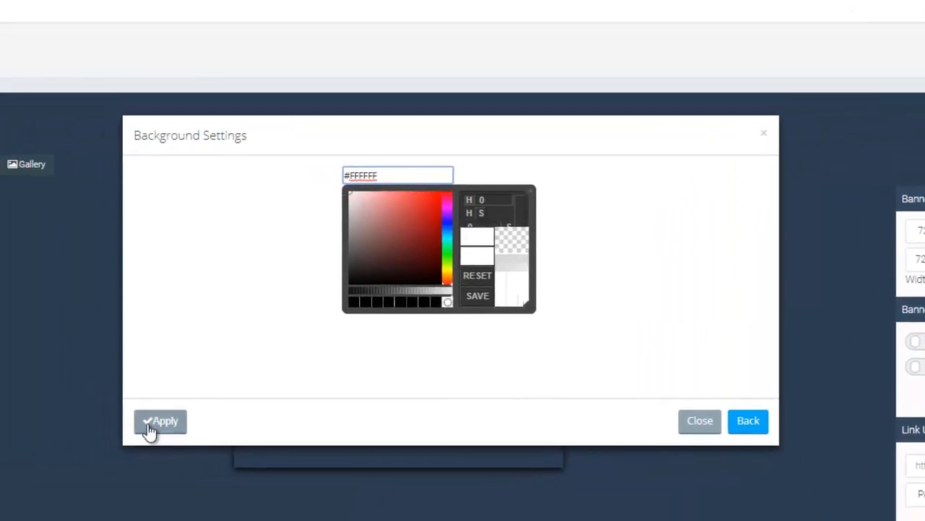
{"action": "left_click", "coordinate": [149, 426]}
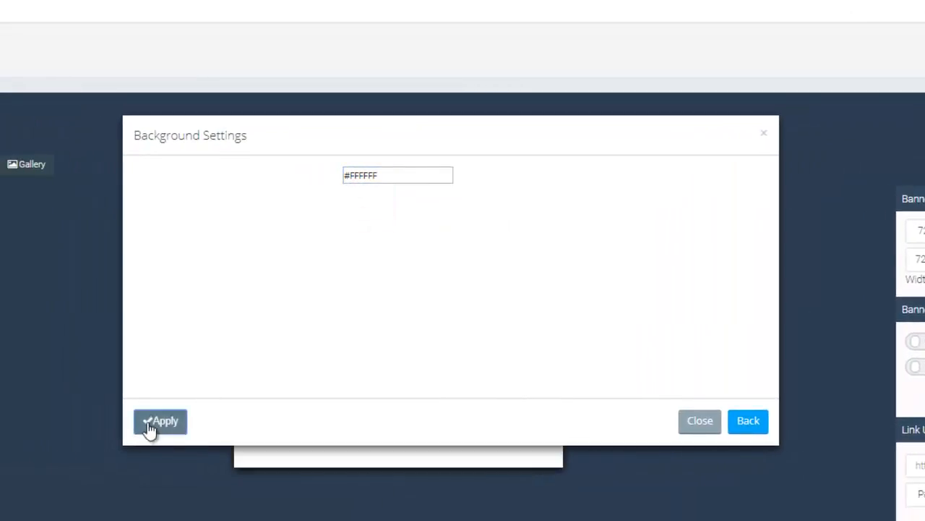
{"action": "left_click", "coordinate": [699, 423]}
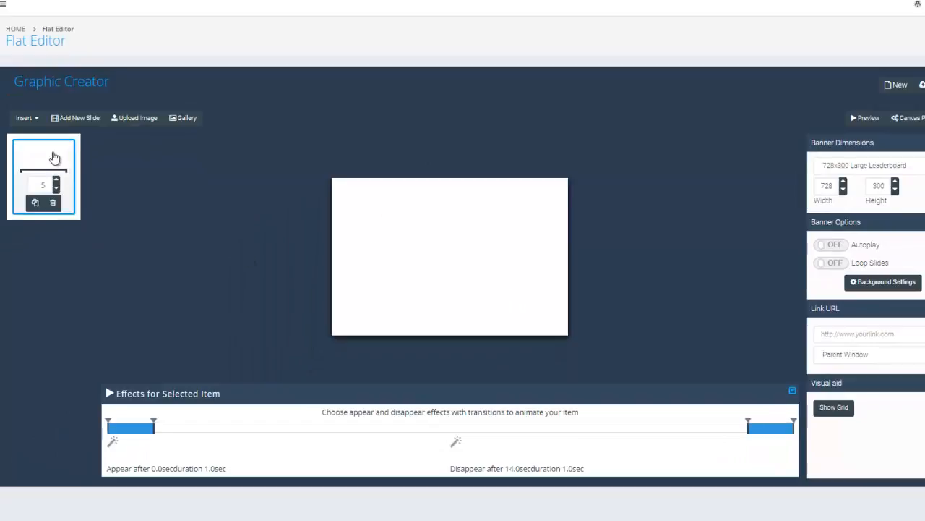
Insert a text element on the first slide and place it near the middle of the canvas.
{"action": "left_click", "coordinate": [42, 159]}
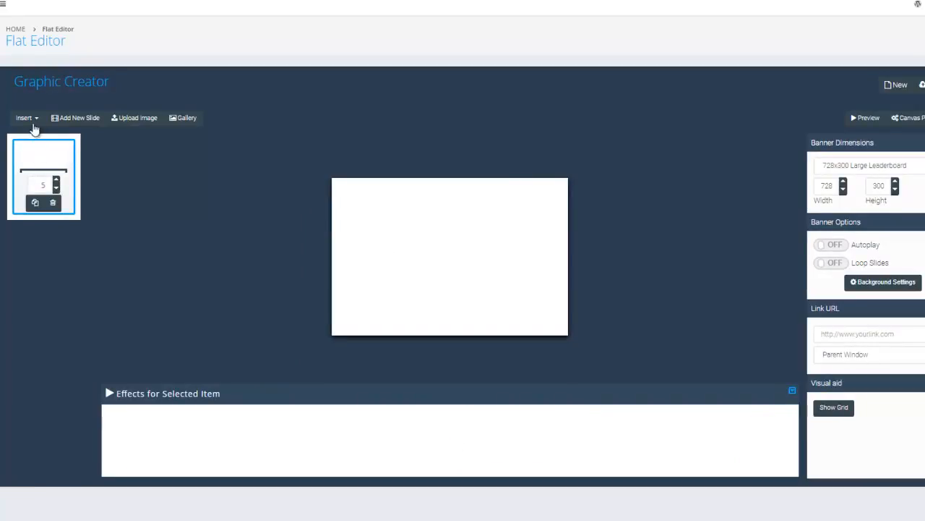
{"action": "left_click", "coordinate": [30, 118]}
{"action": "left_click", "coordinate": [38, 144]}
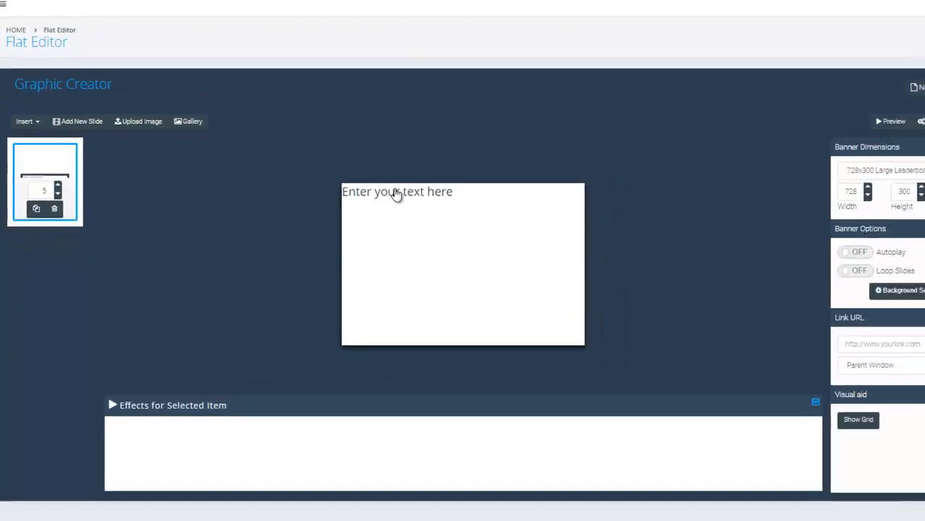
{"action": "left_click", "coordinate": [396, 193]}
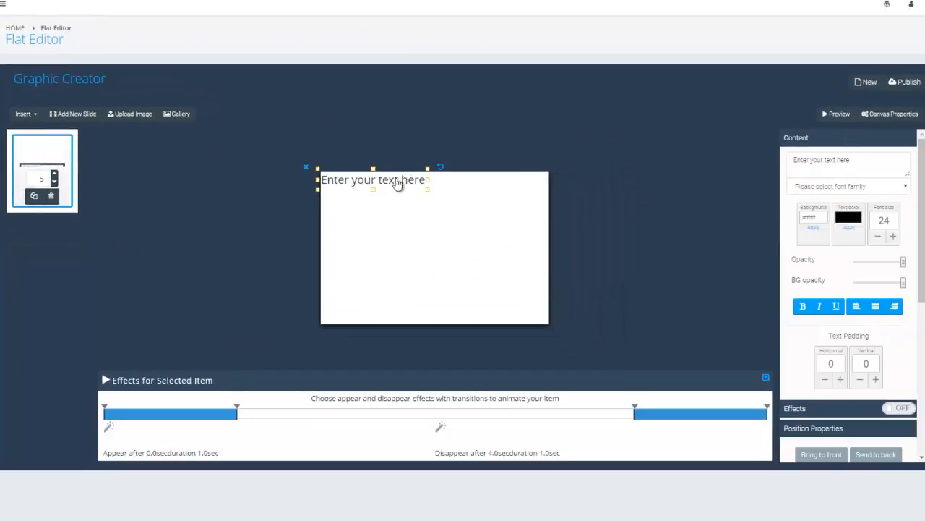
{"action": "left_click_drag", "start_coordinate": [396, 184], "coordinate": [459, 251]}
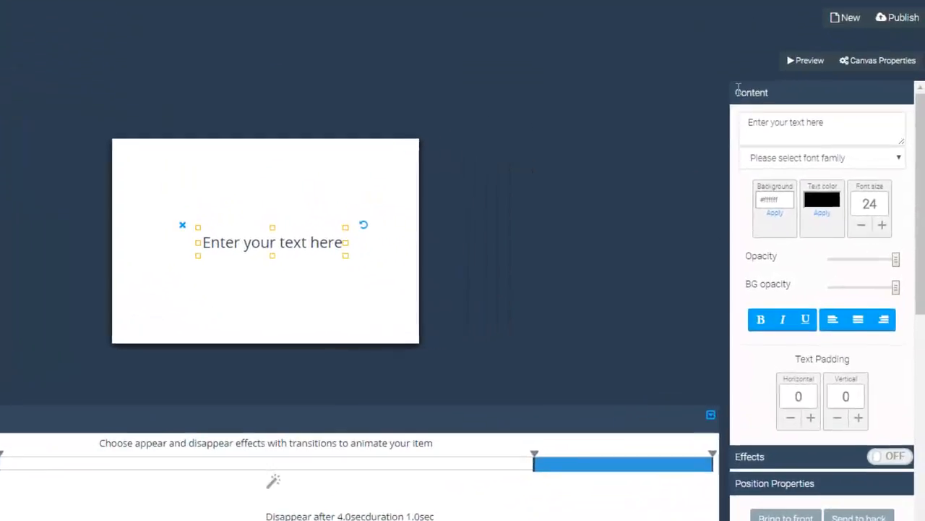
Replace the placeholder text with "Click Here For Your Free Gift!" and reposition it nearer the canvas center.
{"action": "left_click", "coordinate": [857, 160]}
{"action": "left_click_drag", "start_coordinate": [827, 106], "coordinate": [727, 107]}
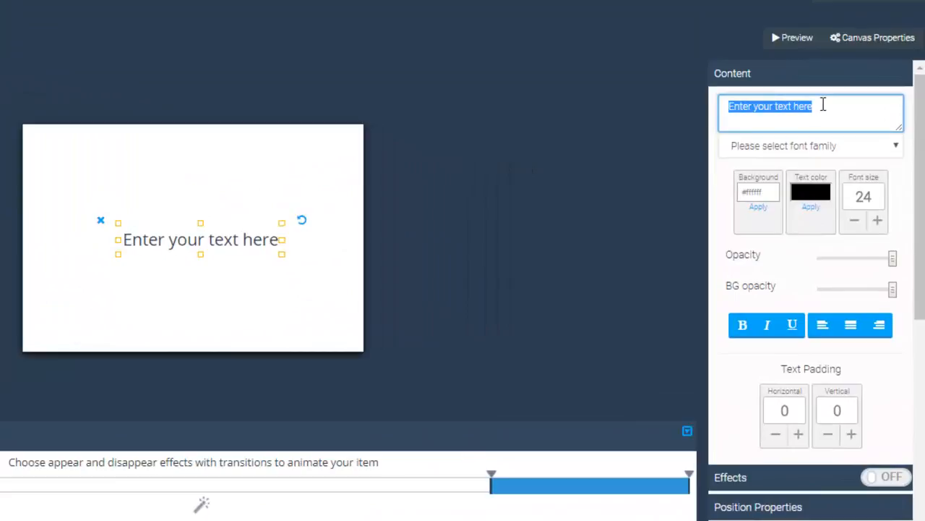
{"action": "key", "text": "BackSpace"}
{"action": "type", "text": "C"}
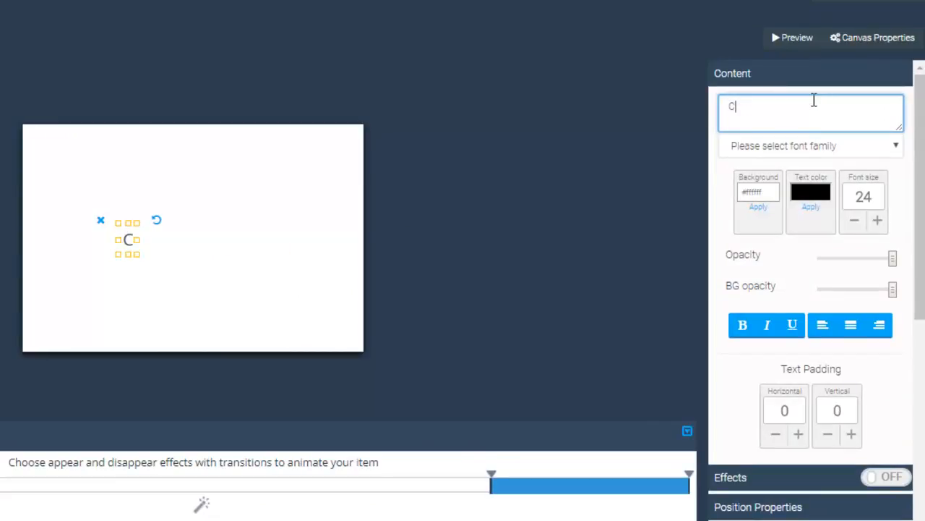
{"action": "type", "text": "lick Here "}
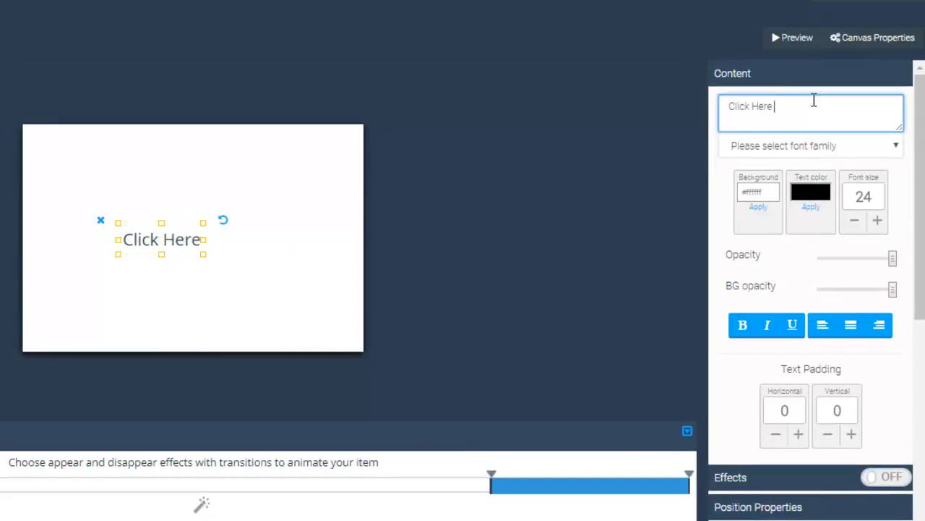
{"action": "type", "text": "For Your Fre"}
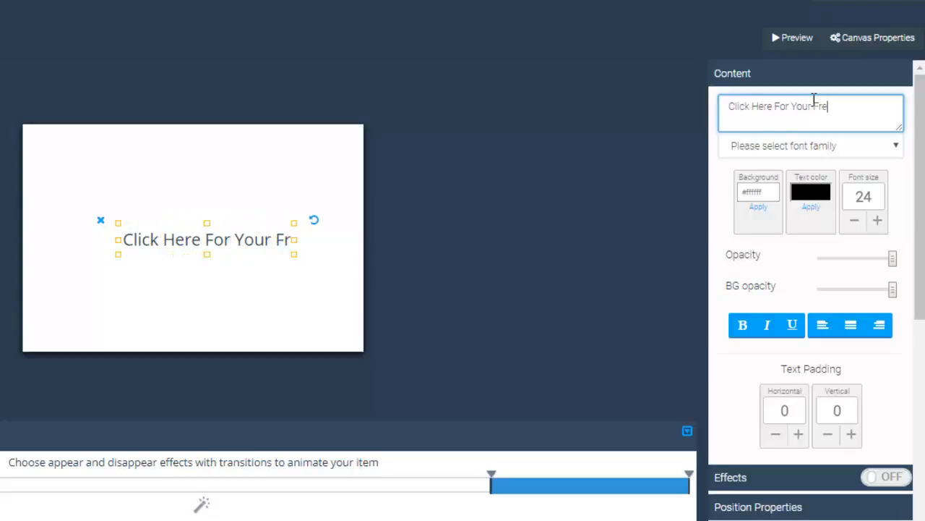
{"action": "type", "text": "e Gift!"}
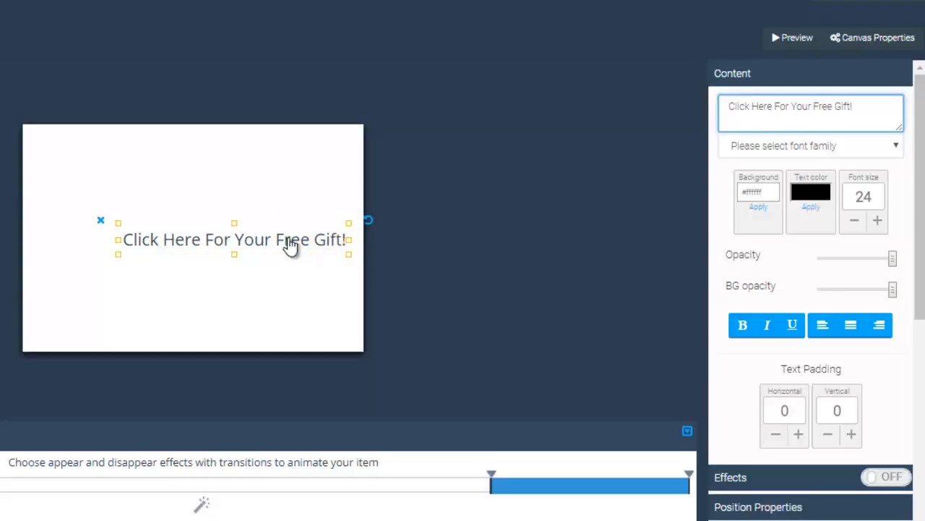
{"action": "left_click_drag", "start_coordinate": [291, 246], "coordinate": [268, 227]}
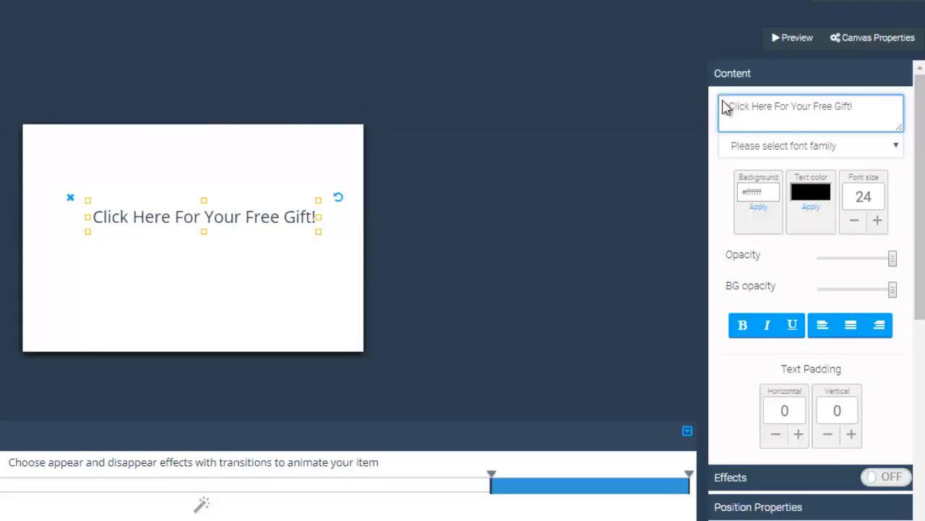
Set the text's font family to Montserrat after trying Titillium Web.
{"action": "left_click", "coordinate": [762, 147]}
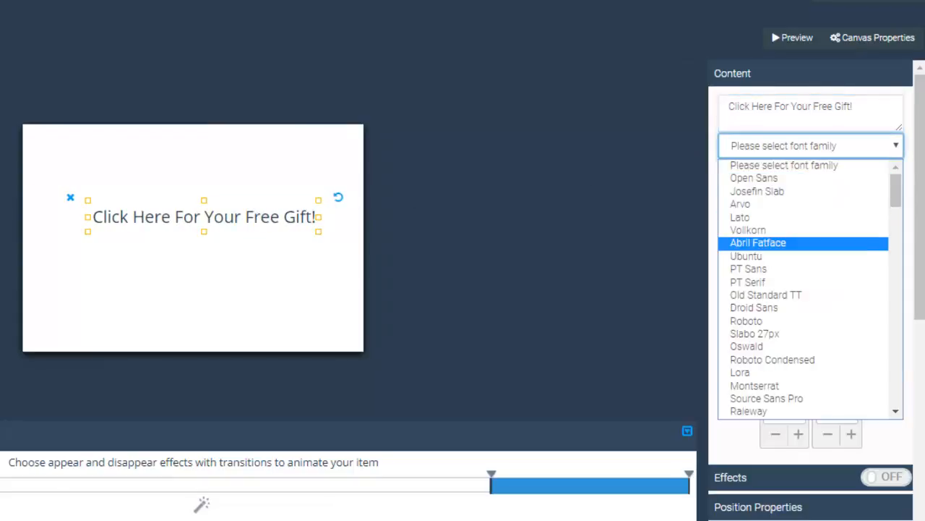
{"action": "left_click_drag", "start_coordinate": [901, 190], "coordinate": [901, 227]}
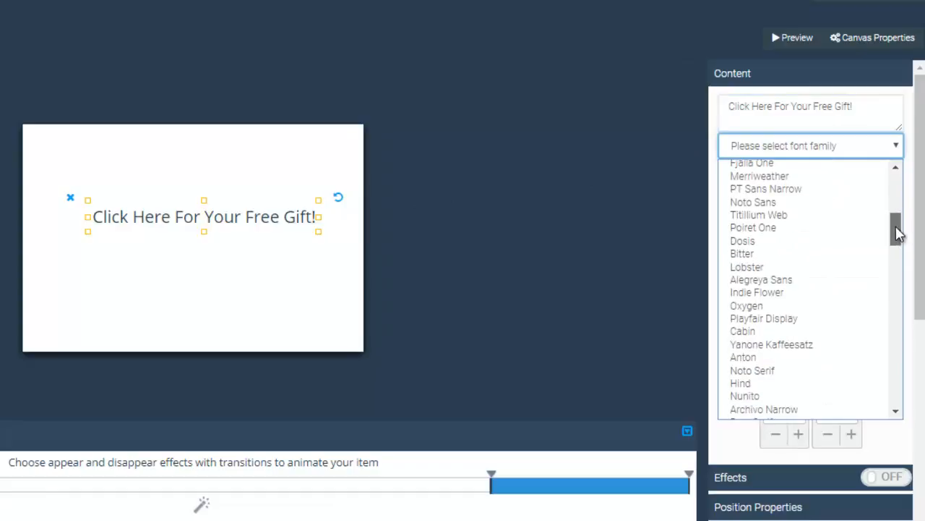
{"action": "left_click", "coordinate": [804, 226]}
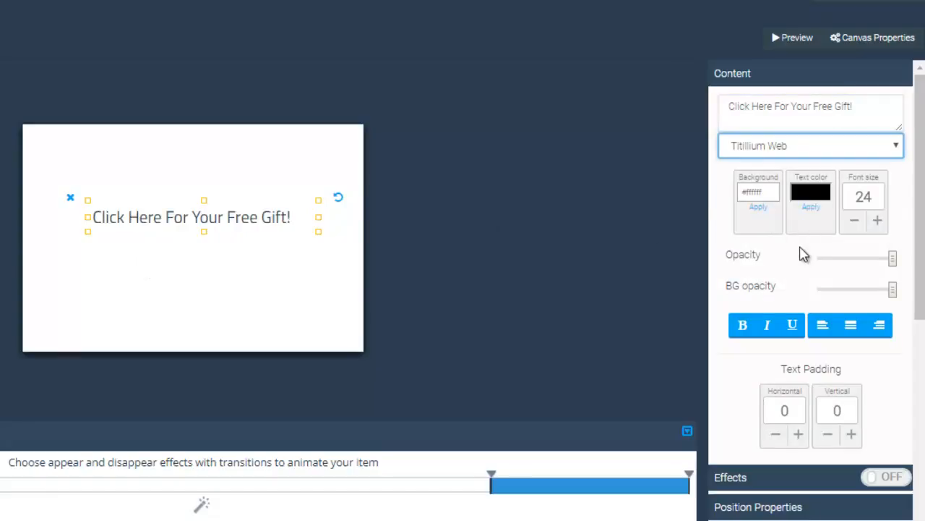
{"action": "left_click", "coordinate": [854, 149]}
{"action": "left_click", "coordinate": [788, 270]}
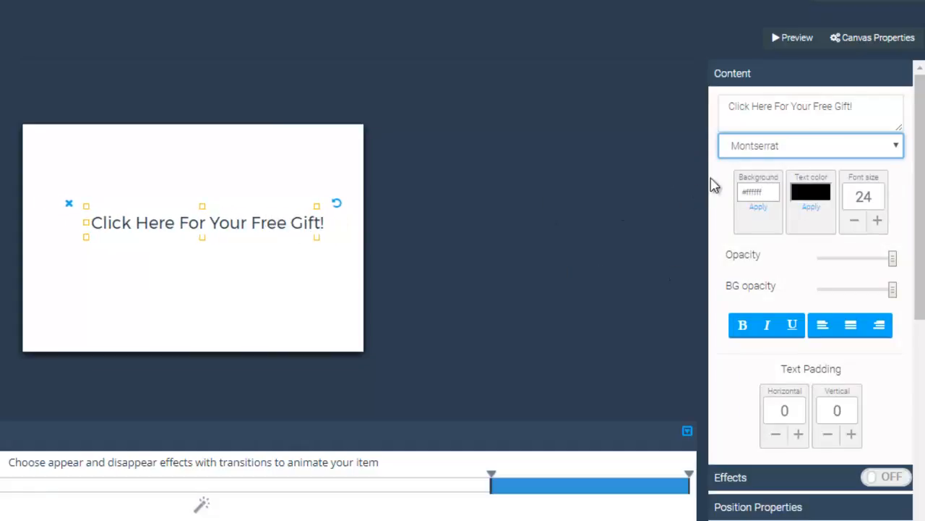
Apply a red (#FF0000) background color behind the banner text.
{"action": "left_click", "coordinate": [766, 194]}
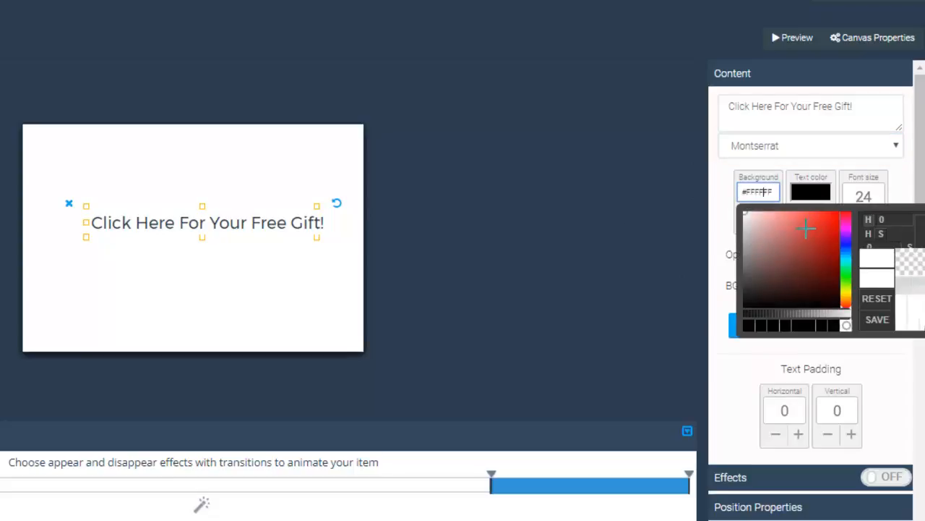
{"action": "left_click", "coordinate": [839, 214]}
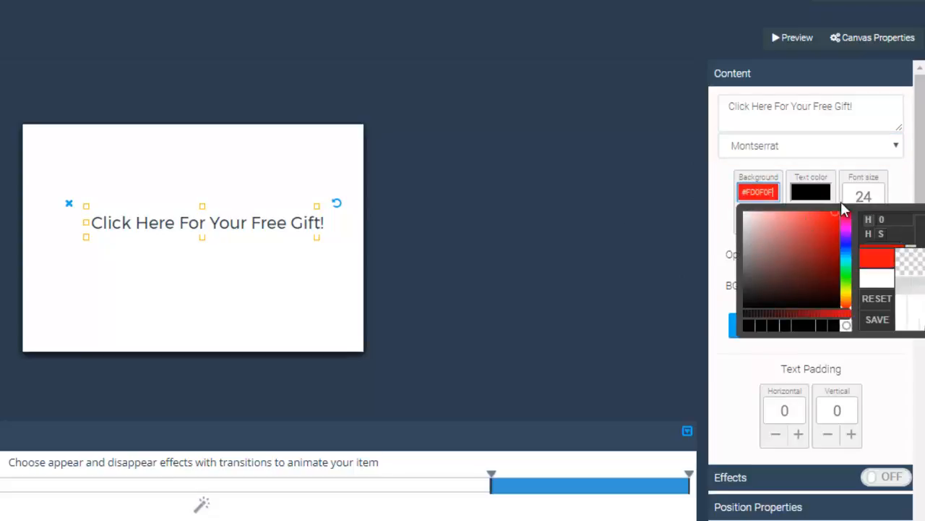
{"action": "left_click", "coordinate": [875, 322]}
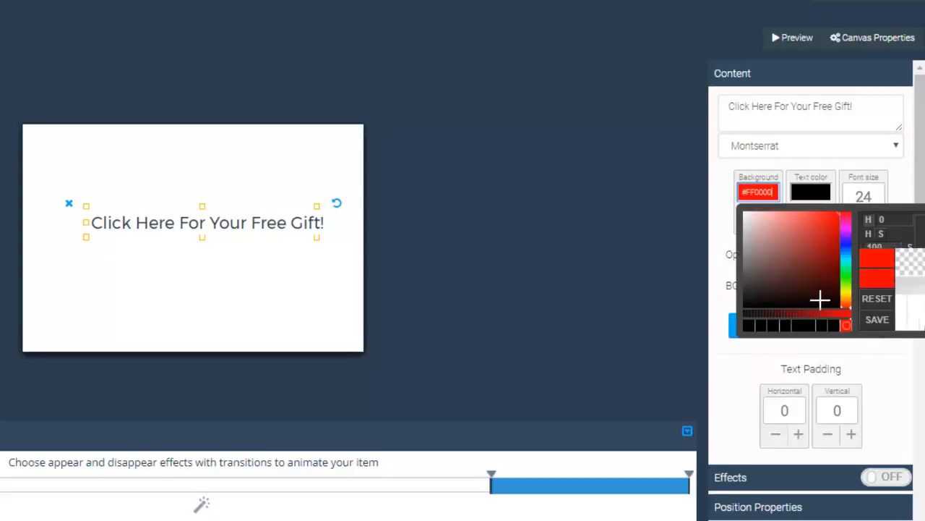
{"action": "left_click", "coordinate": [720, 208]}
{"action": "left_click", "coordinate": [759, 206]}
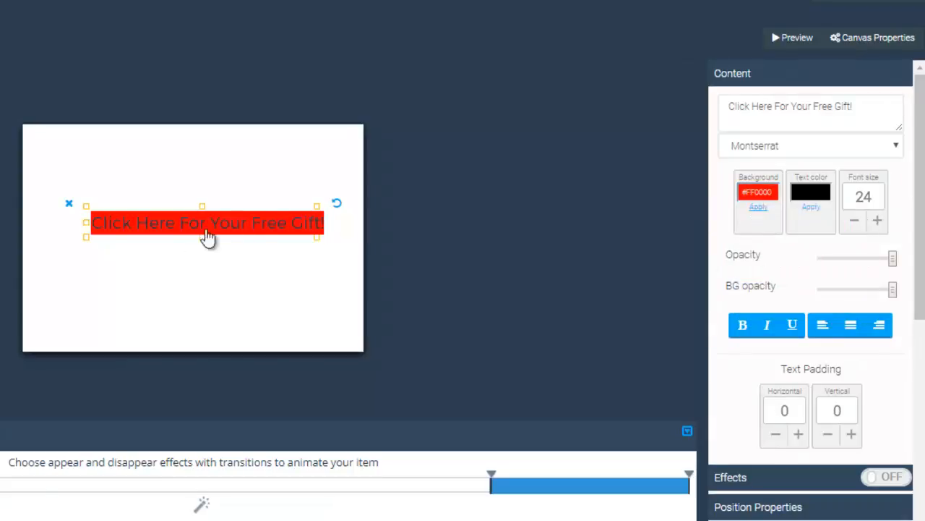
Change the banner text's color to white (#FFFFFF) and apply it.
{"action": "left_click", "coordinate": [816, 197]}
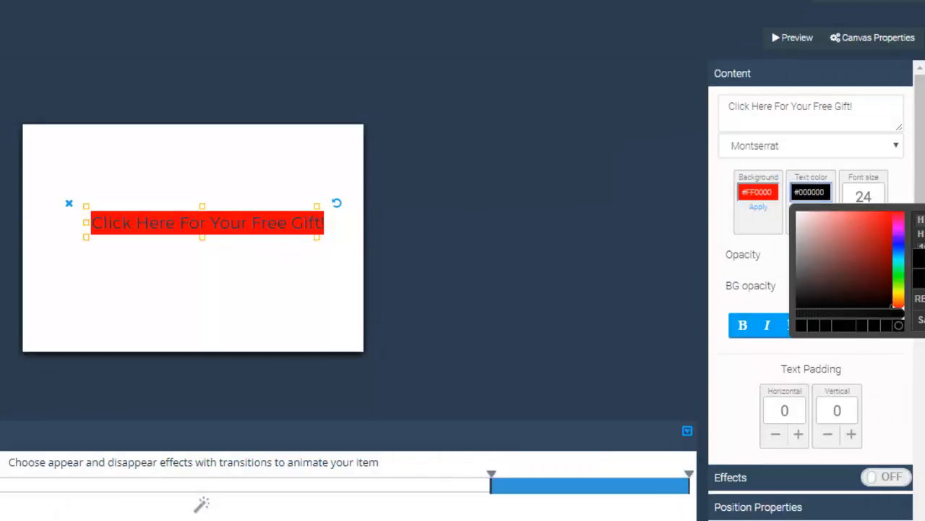
{"action": "left_click", "coordinate": [899, 326]}
{"action": "left_click", "coordinate": [922, 262]}
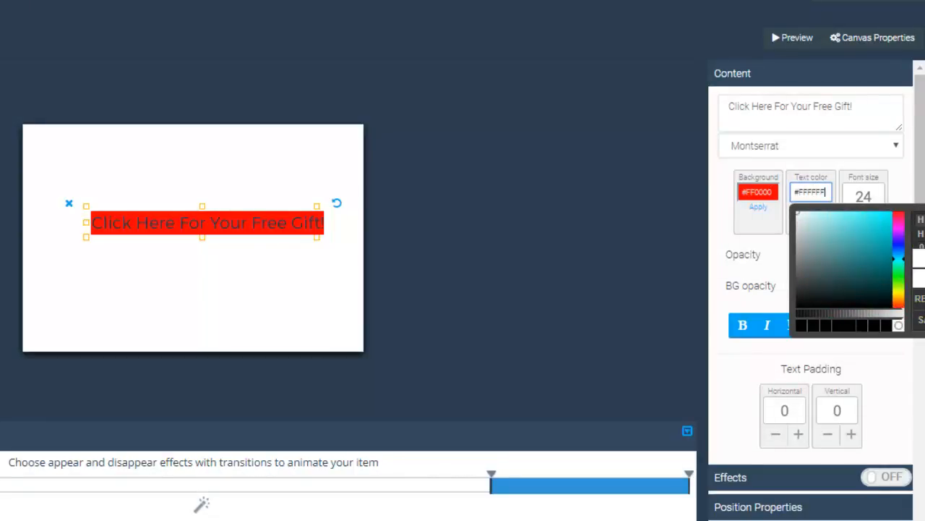
{"action": "left_click", "coordinate": [785, 306]}
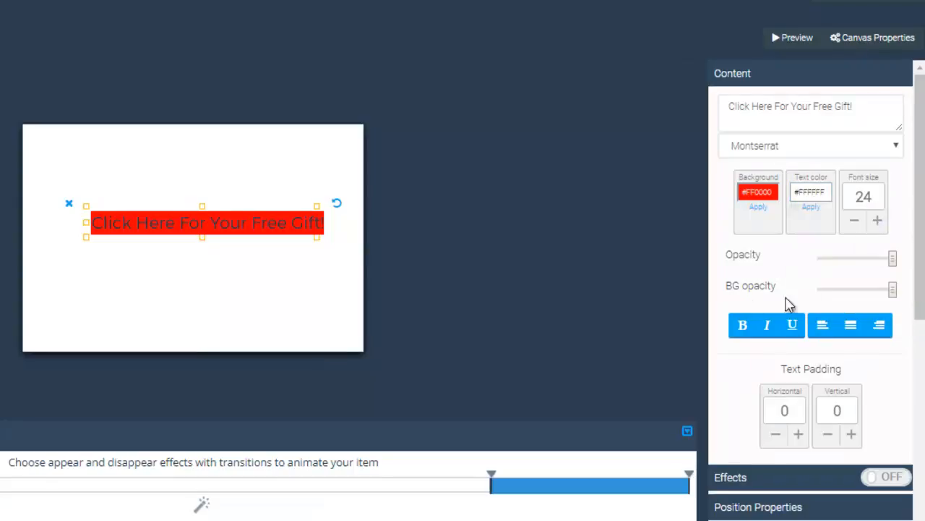
{"action": "left_click", "coordinate": [811, 209]}
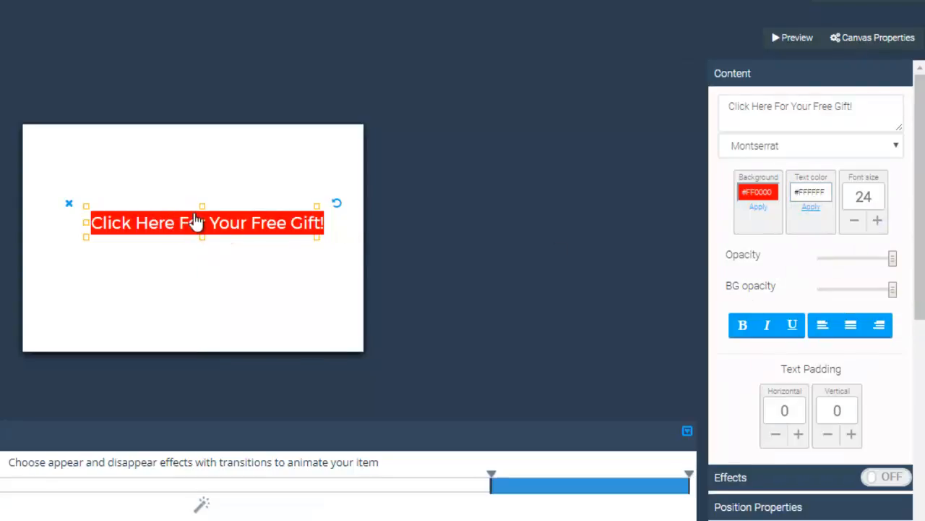
Increase the banner text's font size to 26 and center the text on the canvas.
{"action": "mouse_move", "coordinate": [191, 226]}
{"action": "left_mouse_down"}
{"action": "mouse_move", "coordinate": [182, 213]}
{"action": "mouse_move", "coordinate": [186, 245]}
{"action": "mouse_move", "coordinate": [183, 229]}
{"action": "left_mouse_up"}
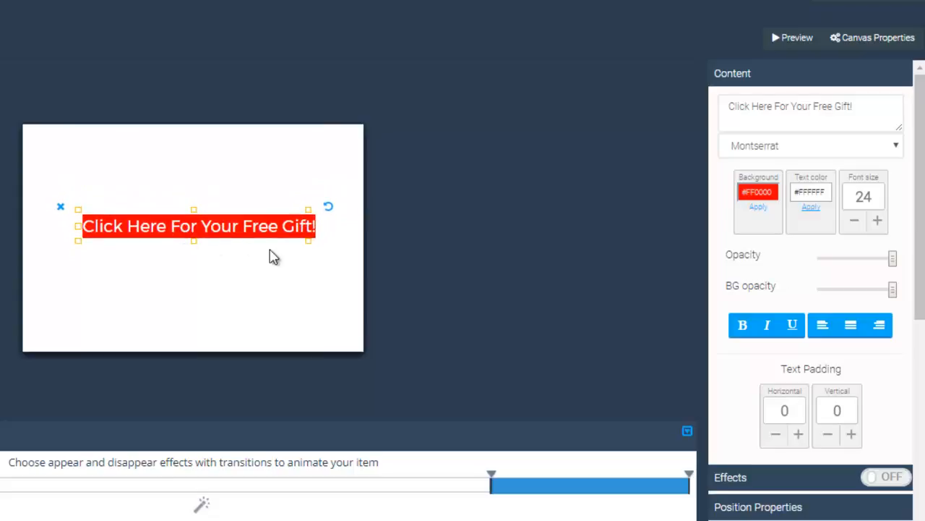
{"action": "left_click", "coordinate": [878, 219]}
{"action": "left_click", "coordinate": [878, 220]}
{"action": "left_click", "coordinate": [878, 220]}
{"action": "left_click", "coordinate": [878, 220]}
{"action": "left_click", "coordinate": [878, 220]}
{"action": "left_click_drag", "start_coordinate": [231, 239], "coordinate": [189, 220]}
{"action": "left_click", "coordinate": [855, 220]}
{"action": "left_click", "coordinate": [854, 220]}
{"action": "left_click", "coordinate": [855, 221]}
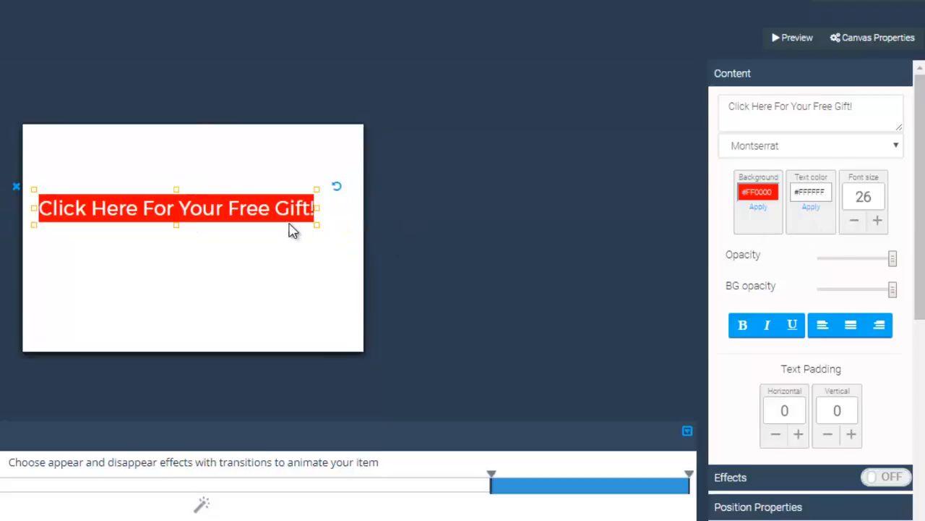
{"action": "left_click_drag", "start_coordinate": [289, 228], "coordinate": [304, 251]}
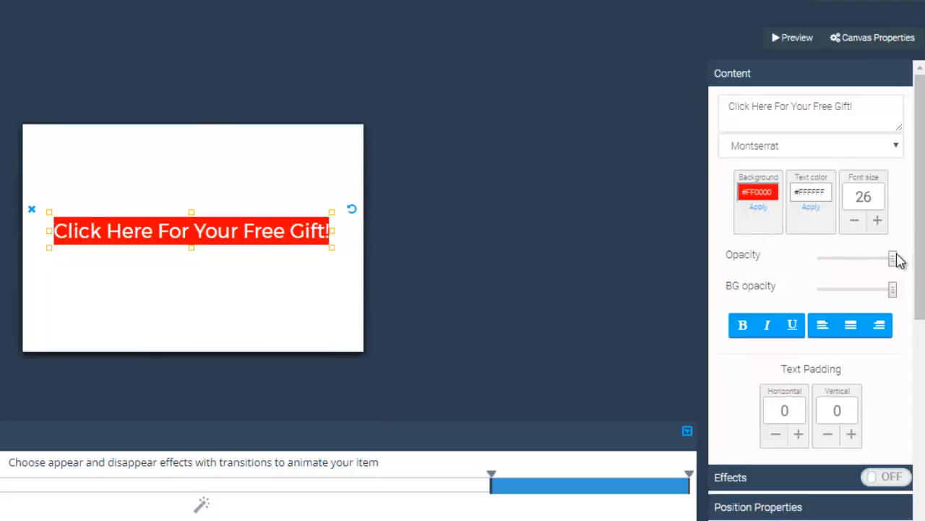
Lower the text's background opacity to a pale tint and apply a cyan text color.
{"action": "mouse_move", "coordinate": [893, 258]}
{"action": "left_mouse_down"}
{"action": "mouse_move", "coordinate": [853, 264]}
{"action": "mouse_move", "coordinate": [909, 263]}
{"action": "left_mouse_up"}
{"action": "left_click_drag", "start_coordinate": [889, 293], "coordinate": [831, 293]}
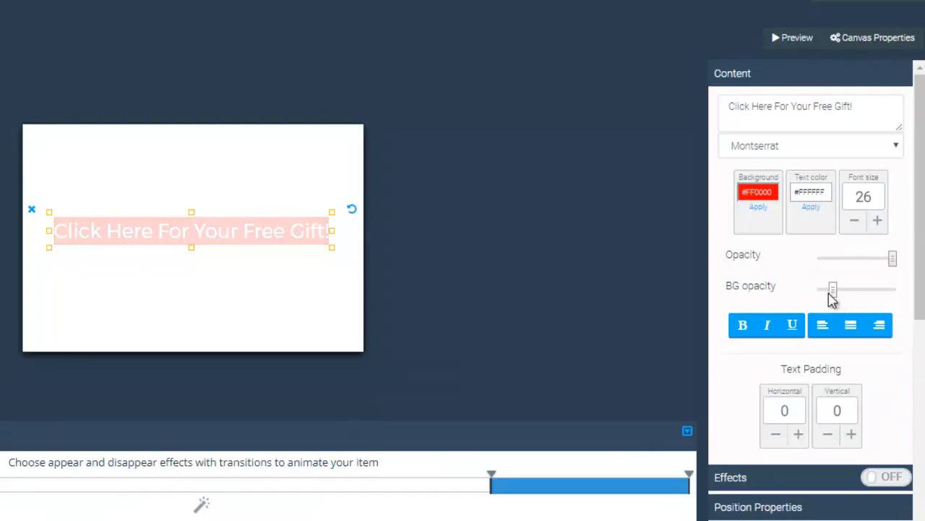
{"action": "double_click", "coordinate": [824, 194]}
{"action": "left_click_drag", "start_coordinate": [832, 236], "coordinate": [883, 217]}
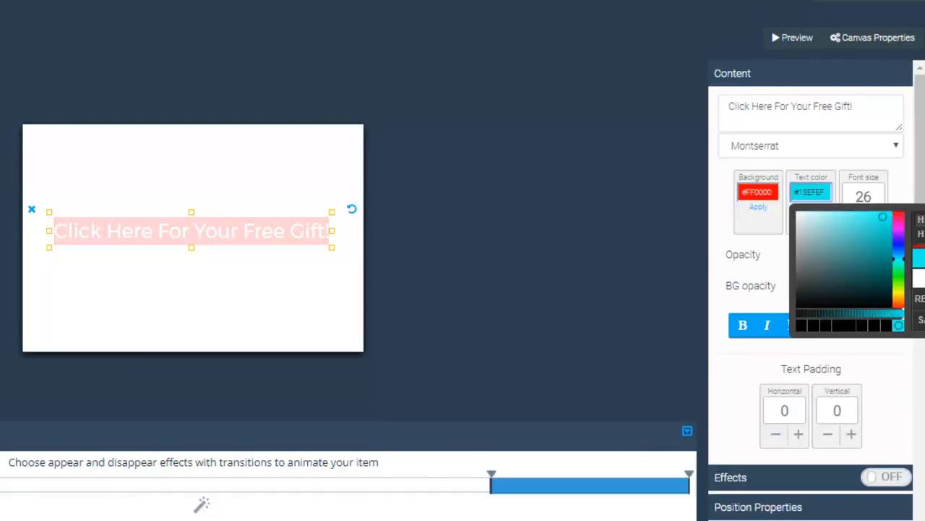
{"action": "left_click", "coordinate": [721, 300]}
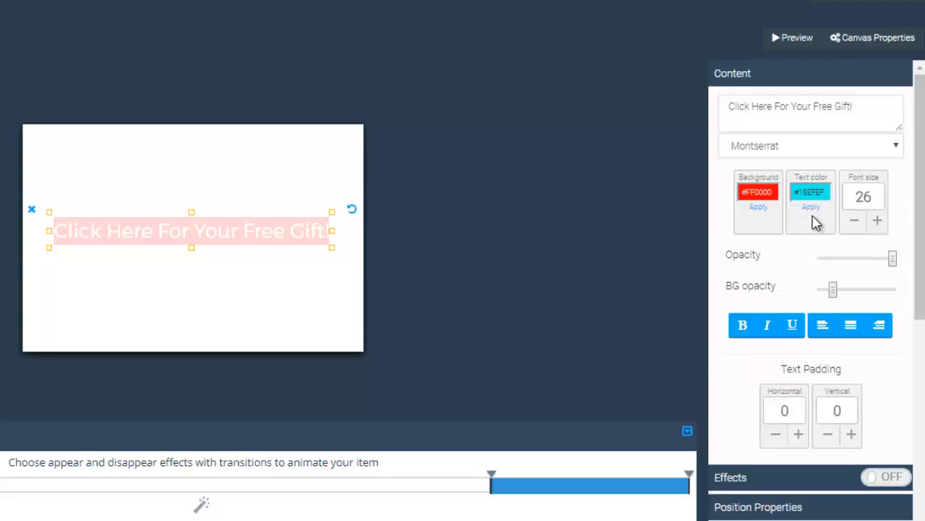
{"action": "left_click", "coordinate": [812, 207]}
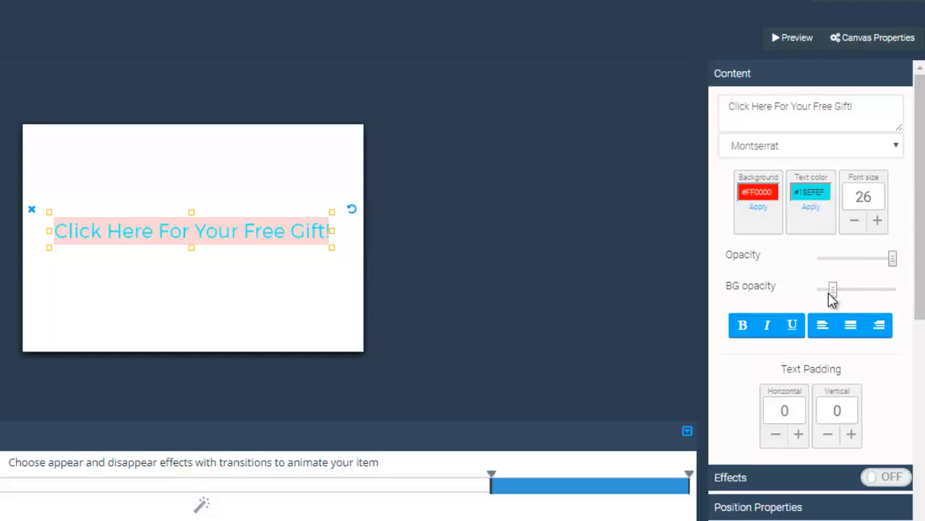
Restore the text's background opacity to full and apply white (#FFFFFF) as the text color.
{"action": "left_click_drag", "start_coordinate": [831, 291], "coordinate": [896, 292]}
{"action": "left_click", "coordinate": [815, 192]}
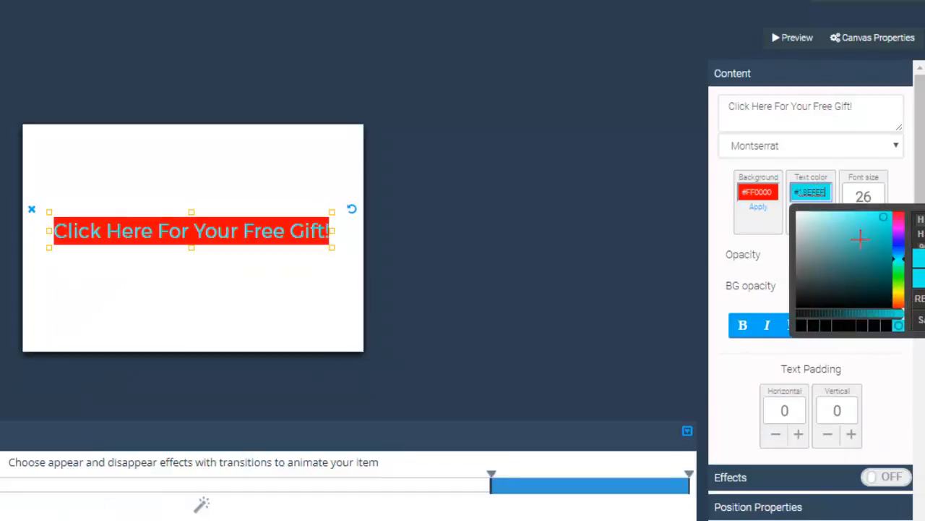
{"action": "left_click", "coordinate": [798, 212]}
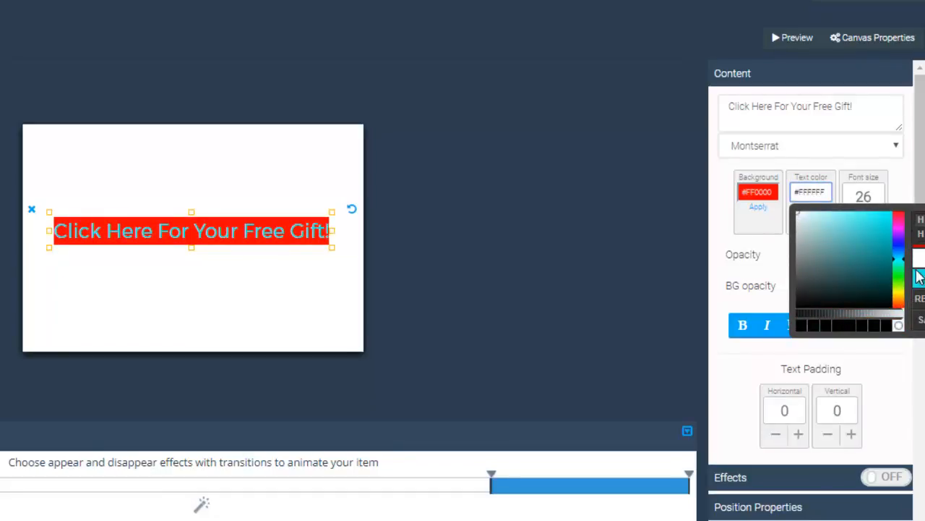
{"action": "left_click", "coordinate": [755, 284]}
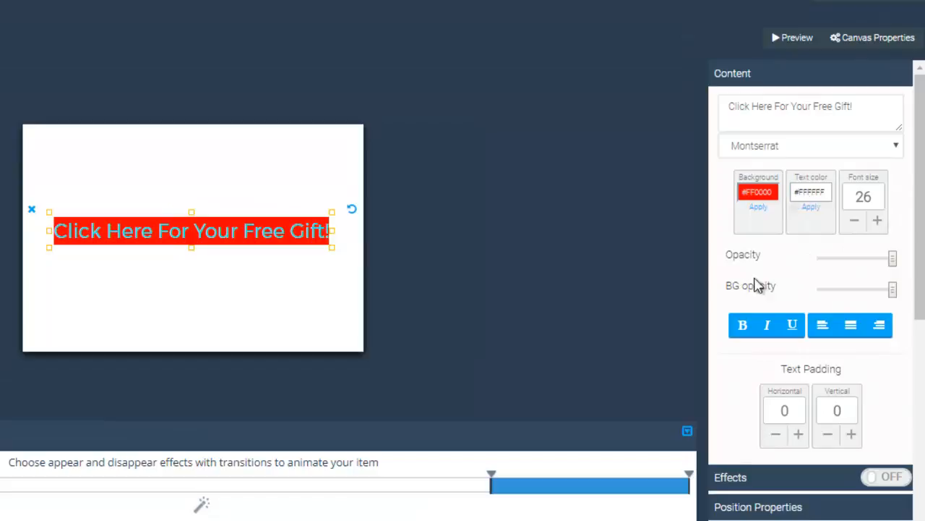
{"action": "left_click", "coordinate": [811, 207]}
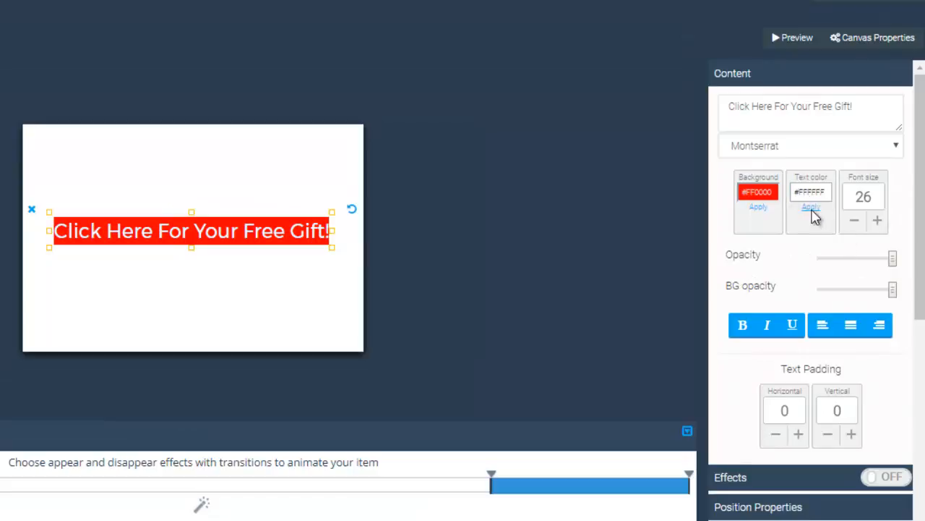
Try bold, italic and underline styling on the banner text and turn each one off again.
{"action": "left_click", "coordinate": [747, 334]}
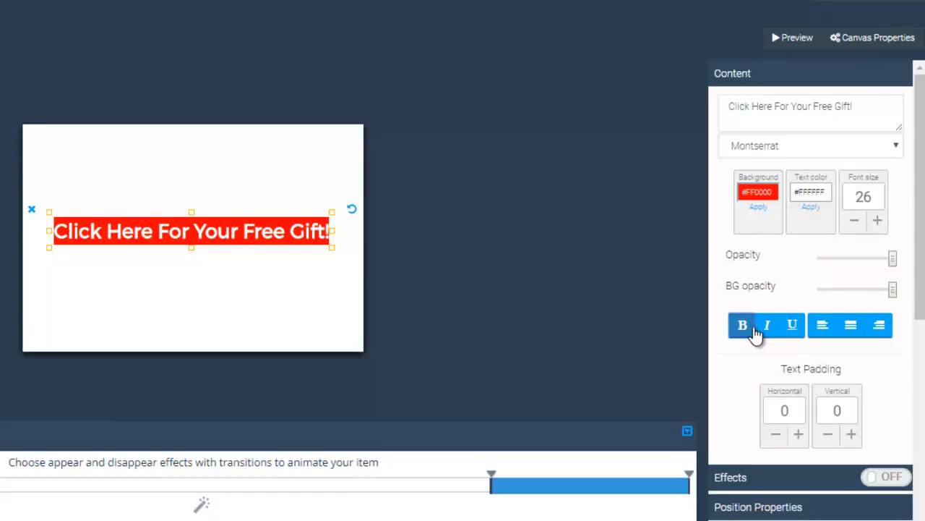
{"action": "left_click", "coordinate": [767, 329]}
{"action": "left_click", "coordinate": [752, 334]}
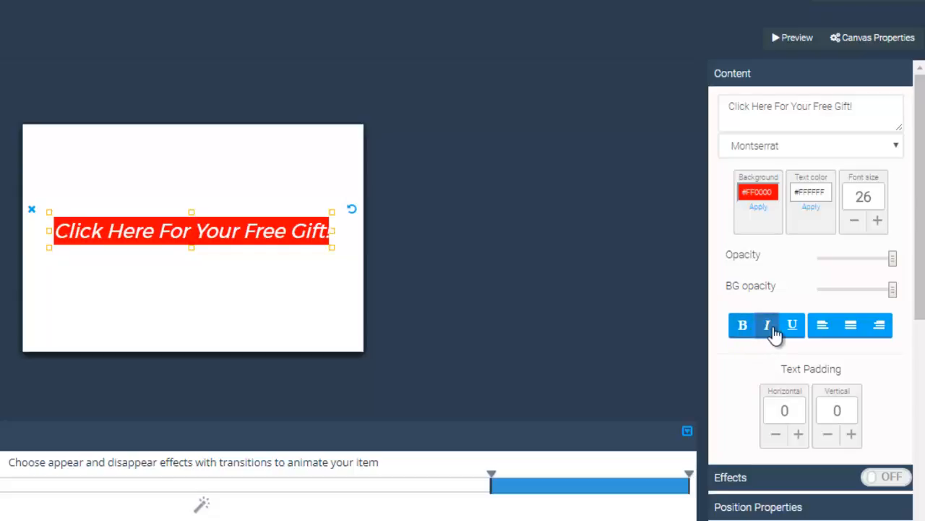
{"action": "left_click", "coordinate": [771, 331]}
{"action": "left_click", "coordinate": [794, 329]}
{"action": "left_click", "coordinate": [794, 327]}
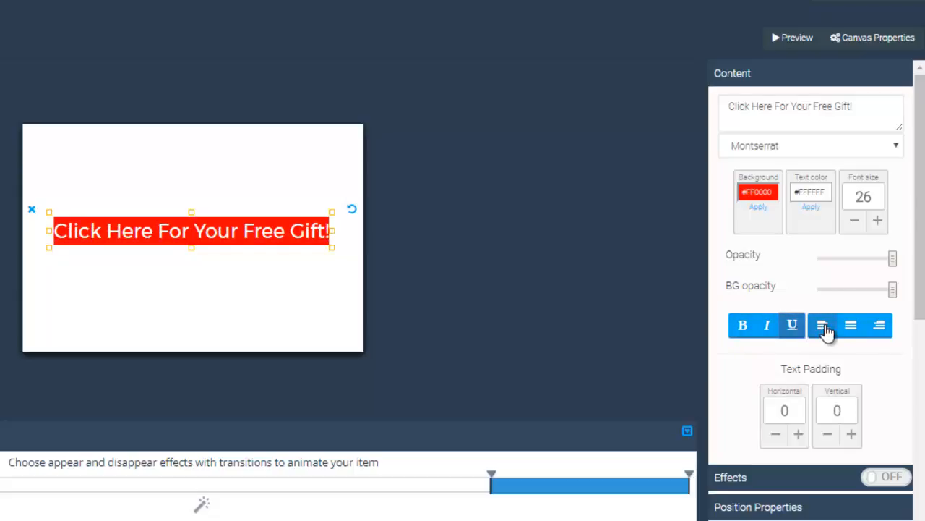
Try the right and left alignments on the banner text and finish with it center-aligned.
{"action": "left_click", "coordinate": [879, 326]}
{"action": "left_click", "coordinate": [823, 326]}
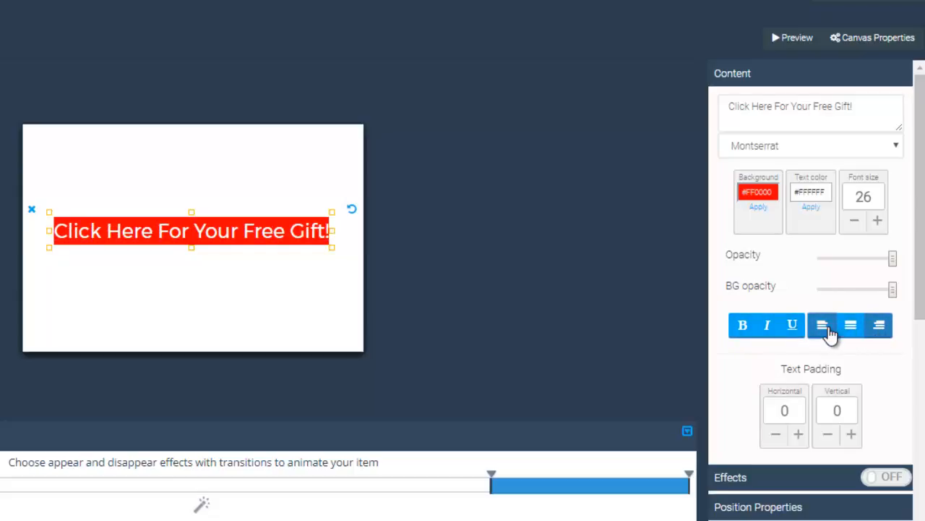
{"action": "left_click", "coordinate": [851, 327]}
{"action": "left_click", "coordinate": [877, 330]}
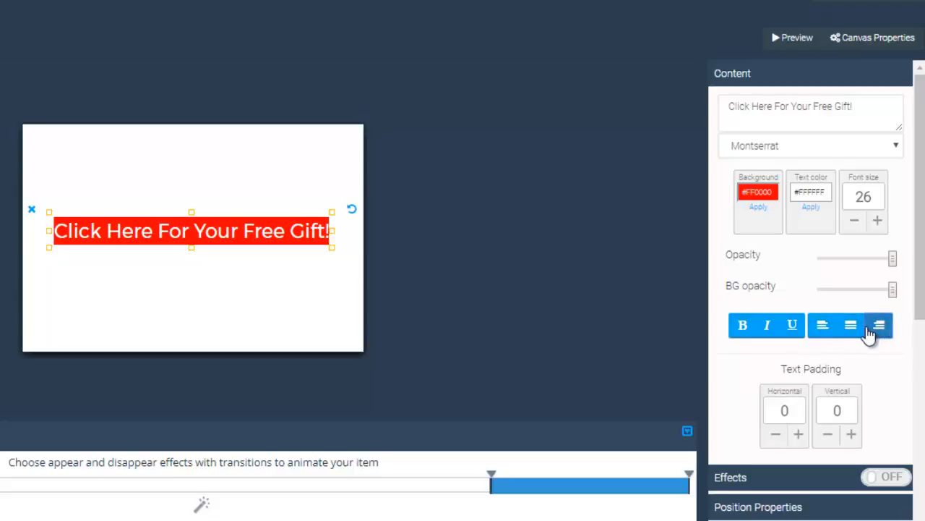
{"action": "left_click", "coordinate": [852, 331]}
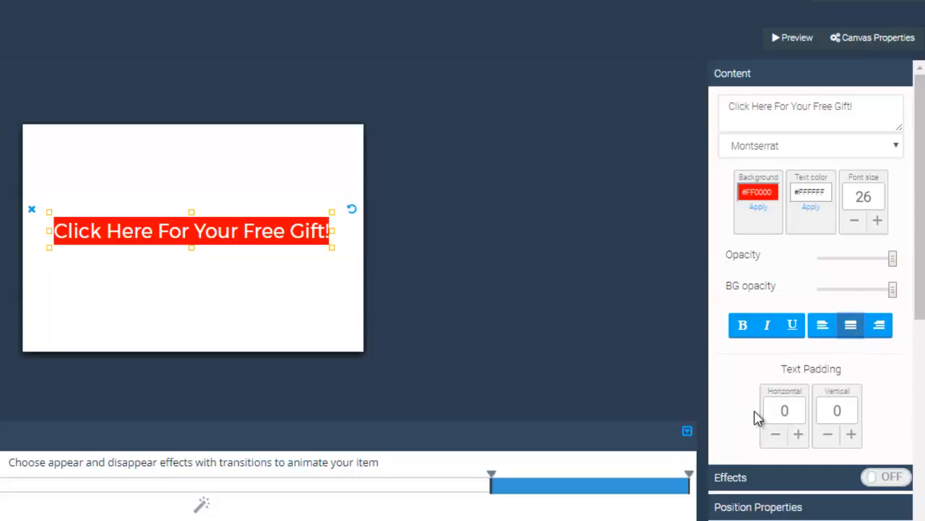
Set the text padding to 15 horizontal and 10 vertical, and move the banner text back to the middle of the canvas.
{"action": "left_click", "coordinate": [799, 434]}
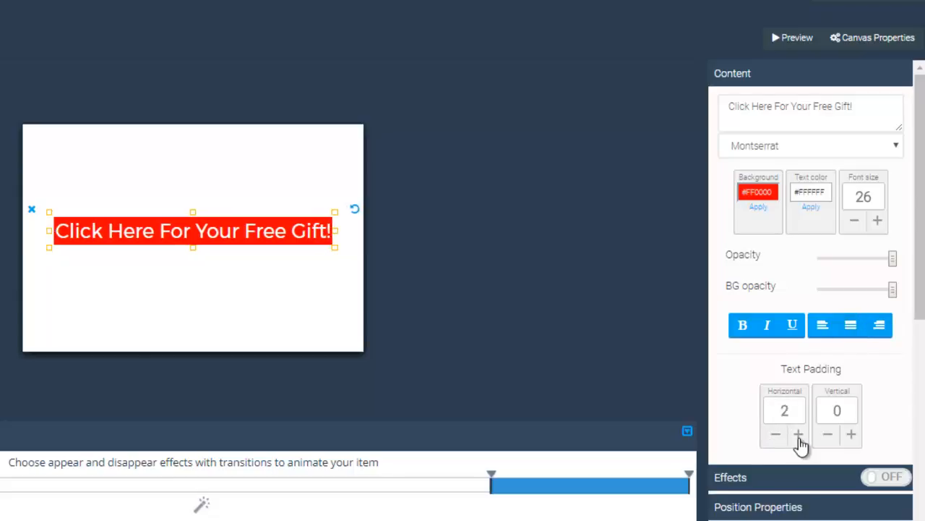
{"action": "left_click", "coordinate": [798, 434]}
{"action": "left_click", "coordinate": [799, 434]}
{"action": "left_click", "coordinate": [798, 433]}
{"action": "left_click", "coordinate": [851, 434]}
{"action": "left_click", "coordinate": [851, 434]}
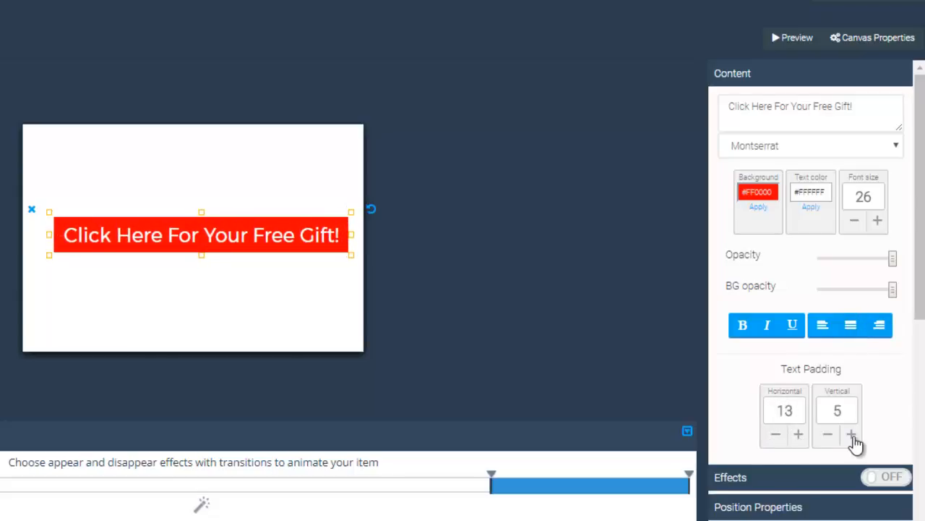
{"action": "left_click", "coordinate": [851, 434]}
{"action": "left_click", "coordinate": [851, 433]}
{"action": "left_click", "coordinate": [851, 434]}
{"action": "left_click", "coordinate": [850, 434]}
{"action": "left_click", "coordinate": [851, 434]}
{"action": "left_click", "coordinate": [799, 434]}
{"action": "left_click", "coordinate": [798, 434]}
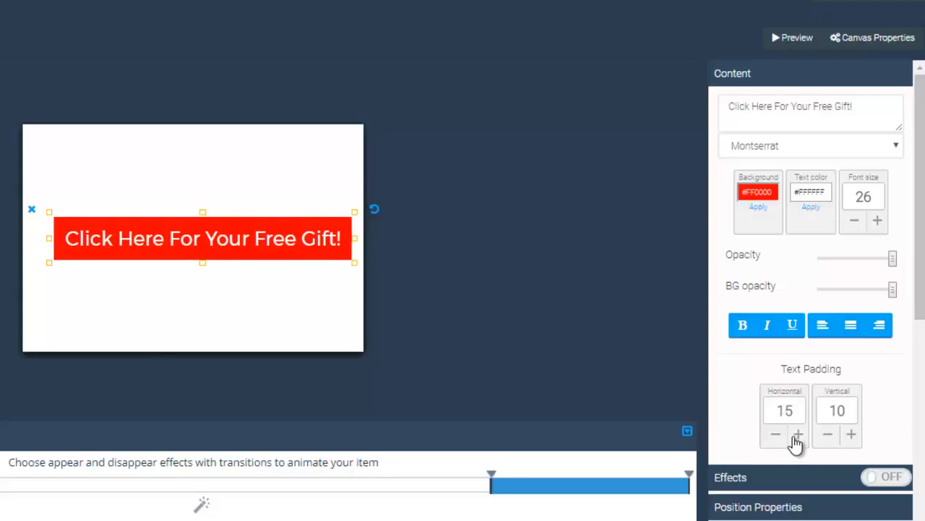
{"action": "mouse_move", "coordinate": [300, 248]}
{"action": "left_mouse_down"}
{"action": "mouse_move", "coordinate": [292, 229]}
{"action": "mouse_move", "coordinate": [291, 238]}
{"action": "left_mouse_up"}
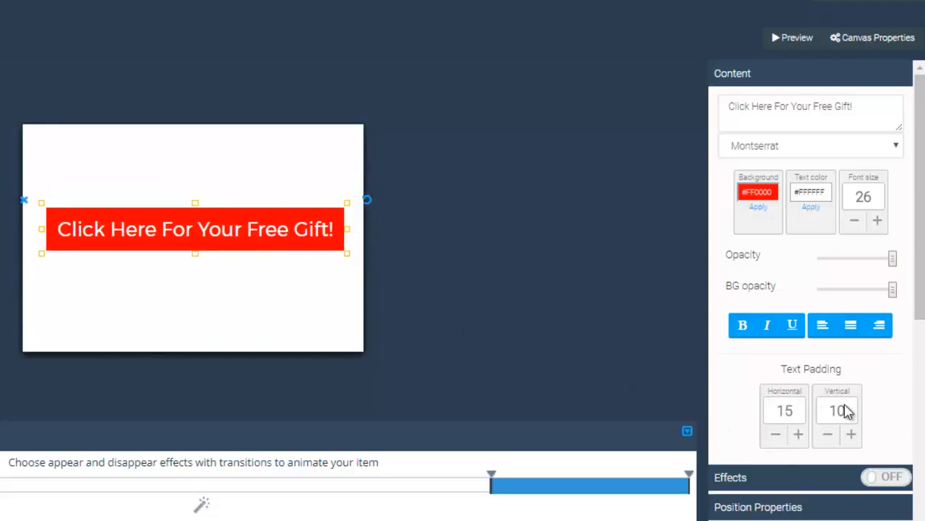
Set the banner text's appear effect to the Bottom position with Ease In Back easing and apply it.
{"action": "scroll", "coordinate": [904, 289], "scroll_direction": "down", "scroll_amount": 2}
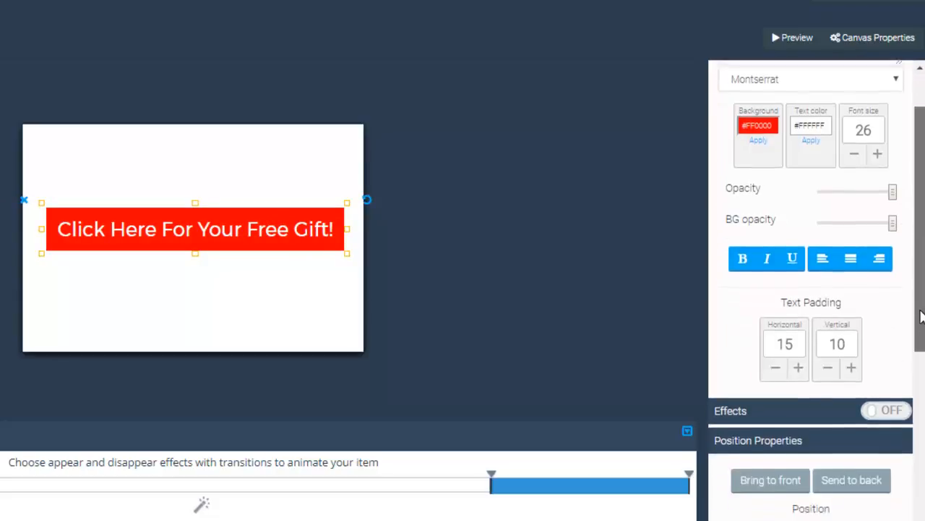
{"action": "scroll", "coordinate": [835, 367], "scroll_direction": "up", "scroll_amount": 2}
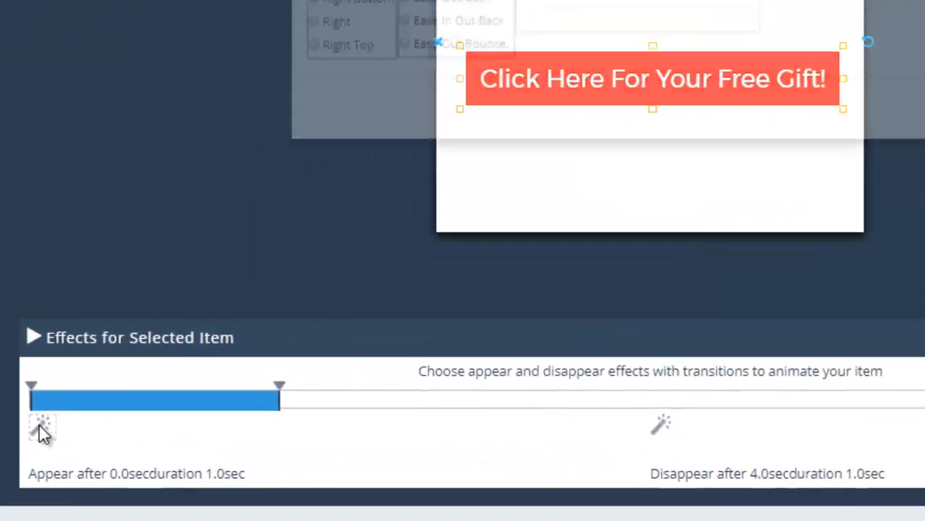
{"action": "left_click", "coordinate": [47, 414]}
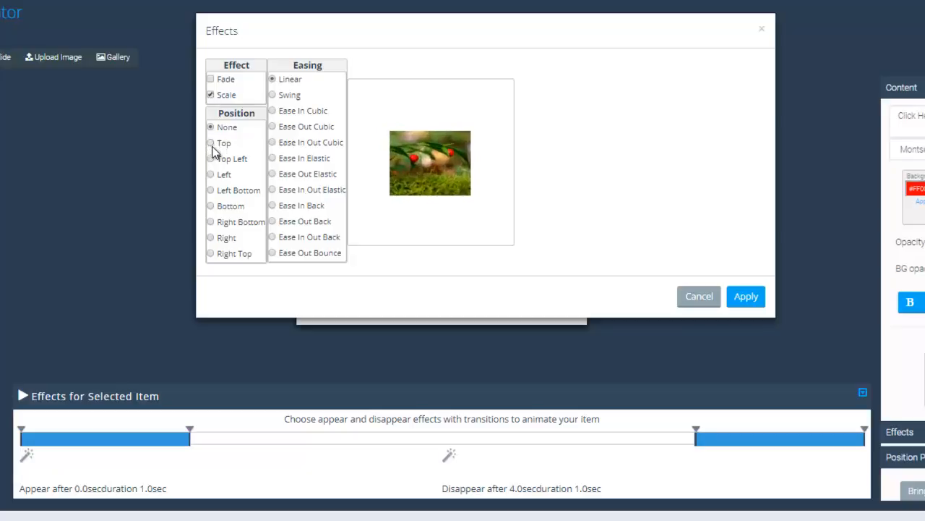
{"action": "left_click", "coordinate": [210, 206]}
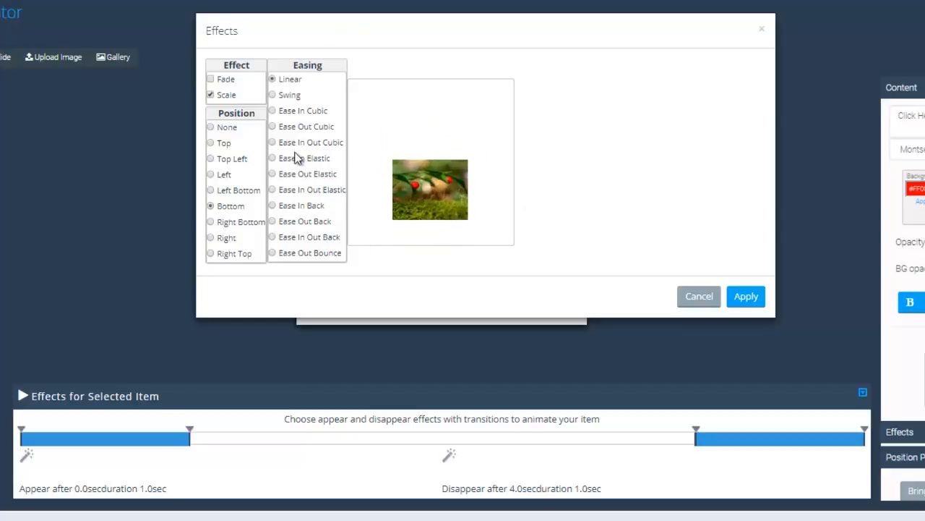
{"action": "left_click", "coordinate": [273, 206]}
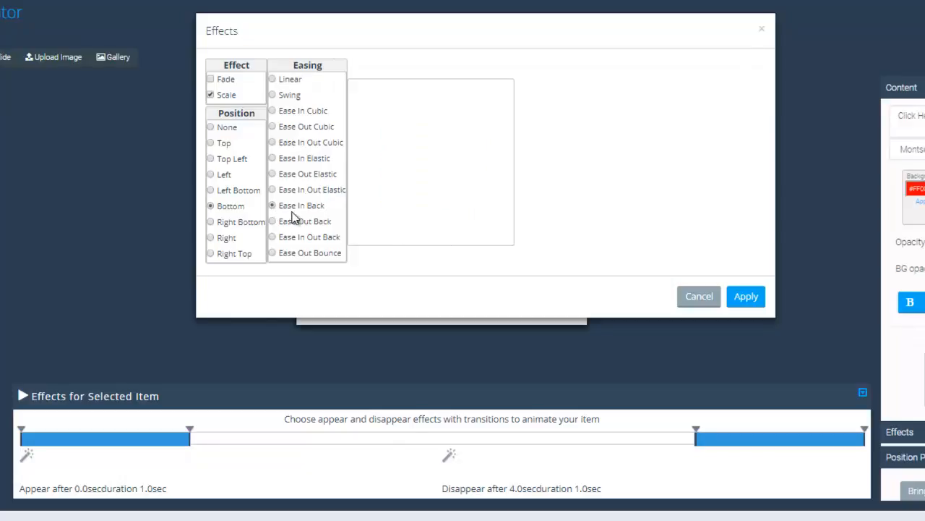
{"action": "left_click", "coordinate": [747, 297]}
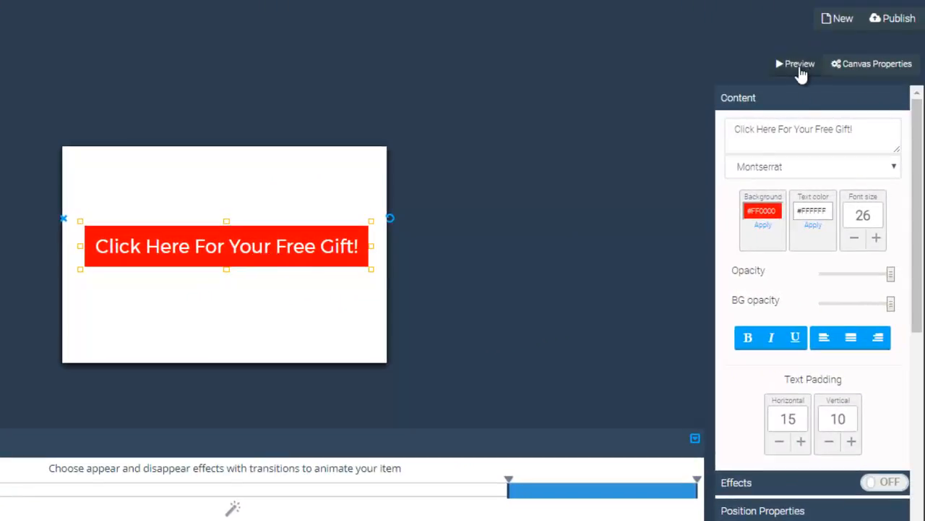
Play the banner preview to check the text's appear effect, and close the preview.
{"action": "left_click", "coordinate": [799, 65]}
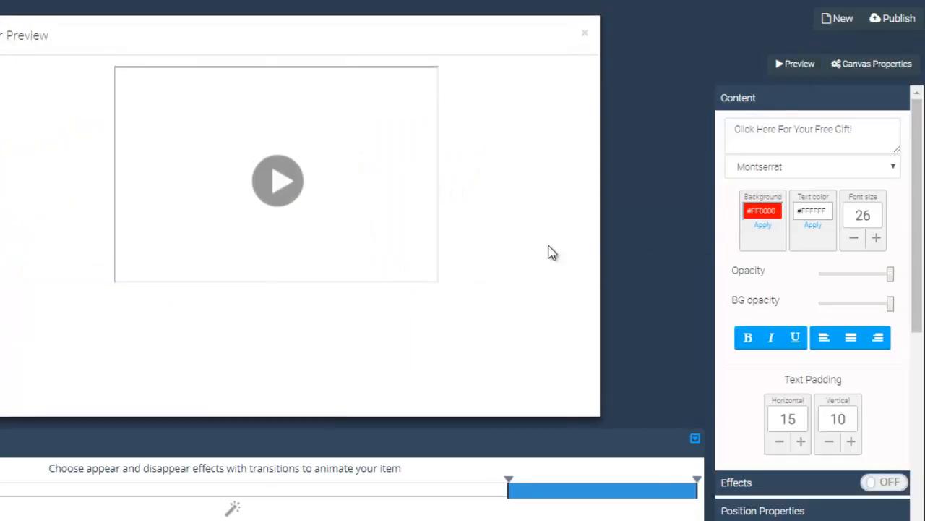
{"action": "left_click", "coordinate": [282, 190]}
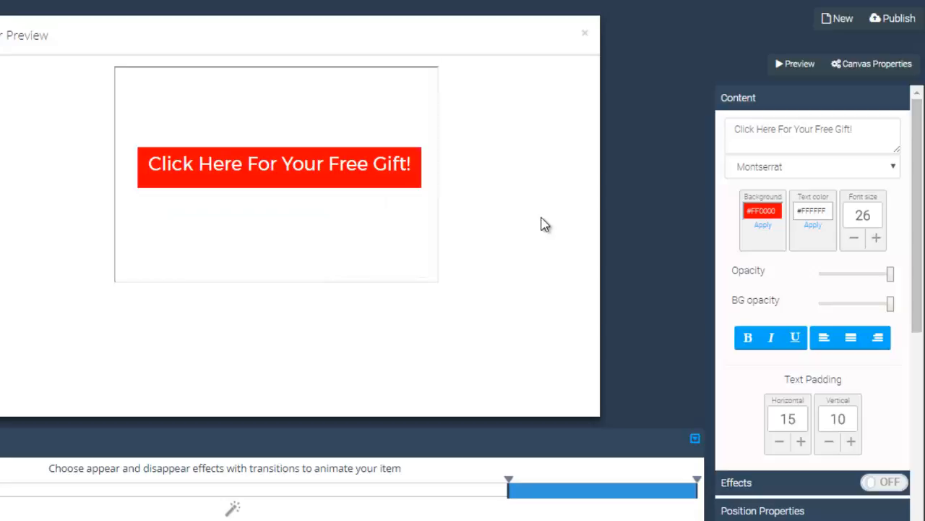
{"action": "left_click", "coordinate": [584, 36]}
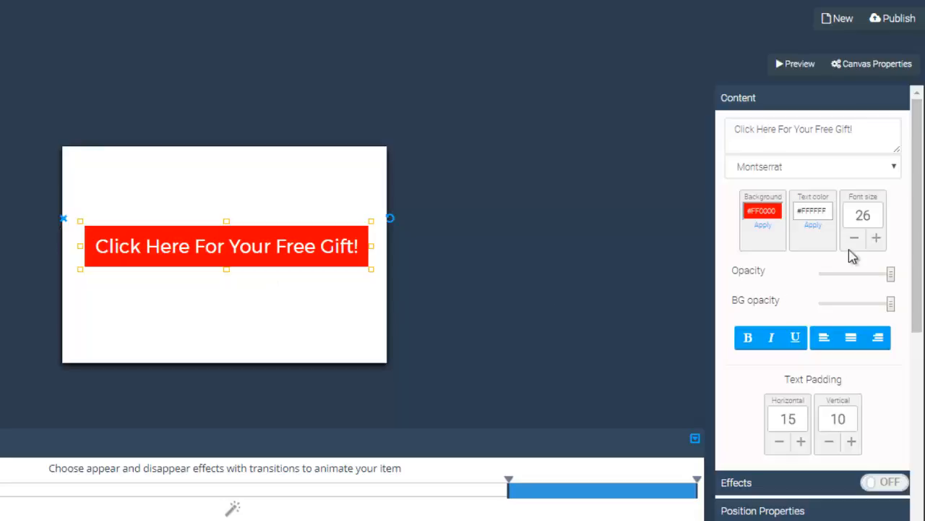
Turn on text effects for the banner text, animating by Character with callout.bounce as the in animation.
{"action": "scroll", "coordinate": [906, 244], "scroll_direction": "down", "scroll_amount": 3}
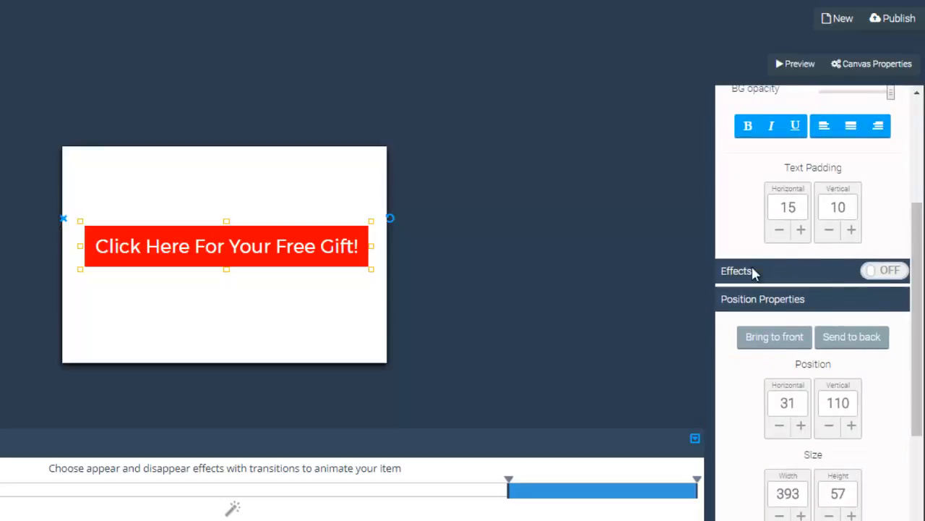
{"action": "left_click", "coordinate": [890, 271]}
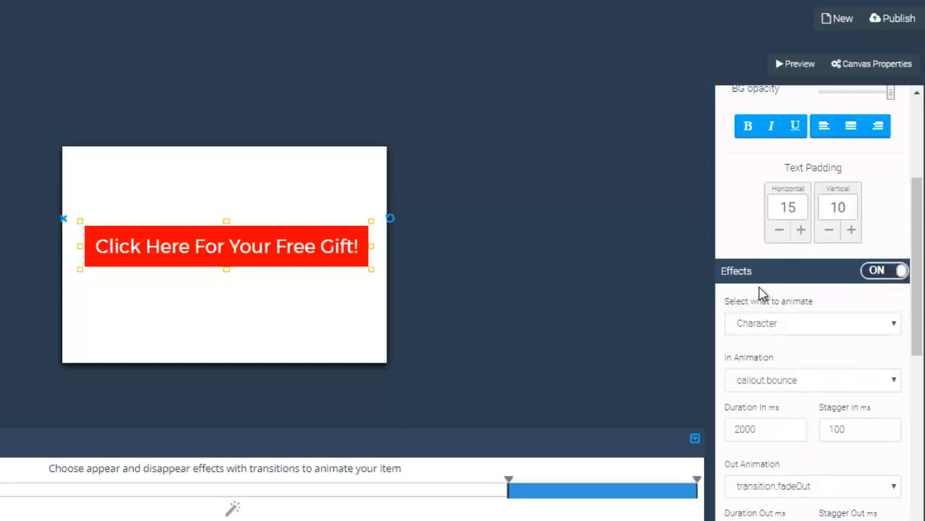
{"action": "left_click", "coordinate": [837, 332]}
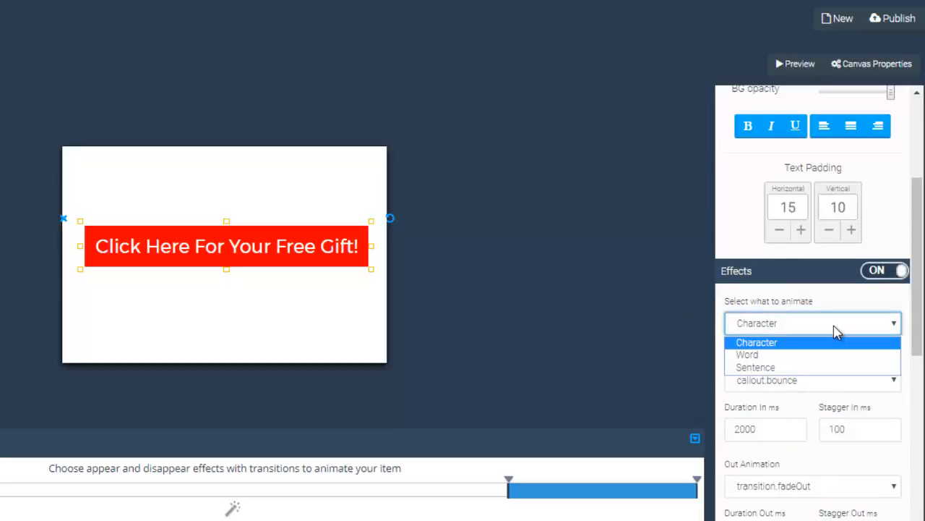
{"action": "left_click", "coordinate": [765, 344]}
{"action": "left_click", "coordinate": [767, 328]}
{"action": "left_click", "coordinate": [770, 340]}
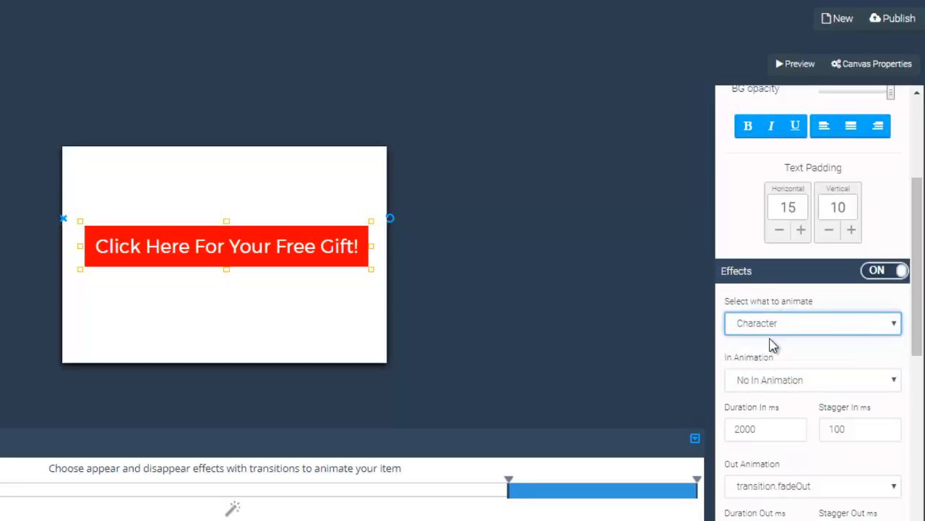
{"action": "left_click", "coordinate": [770, 383]}
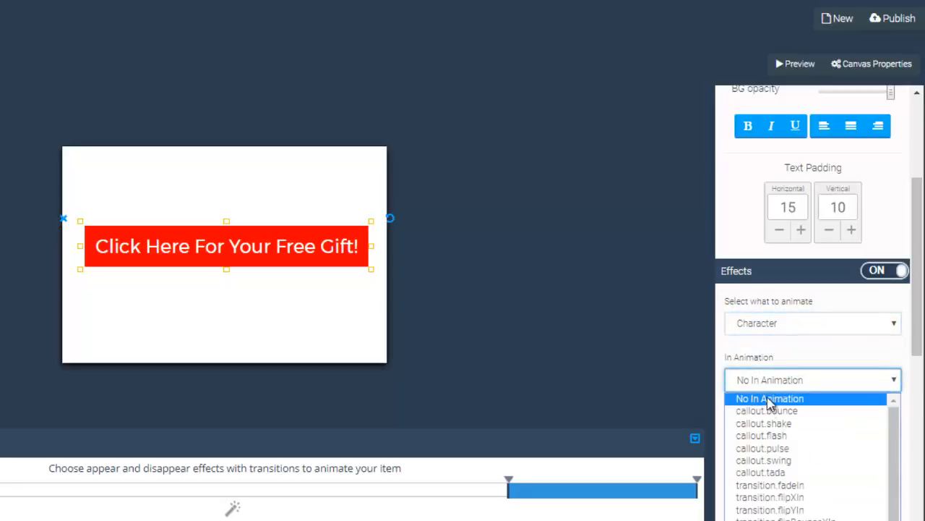
{"action": "left_click", "coordinate": [771, 413]}
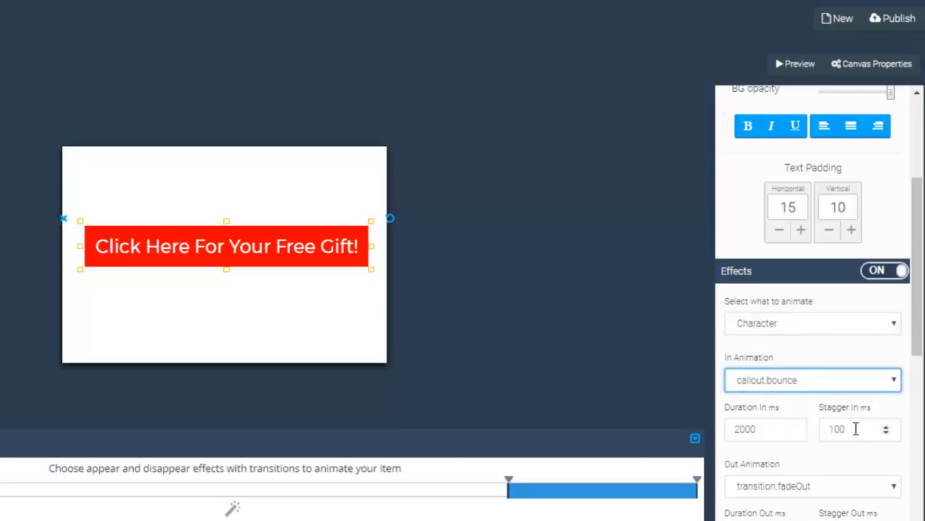
Review the out animation settings and play the banner preview with the character bounce effect.
{"action": "scroll", "coordinate": [778, 436], "scroll_direction": "down", "scroll_amount": 2}
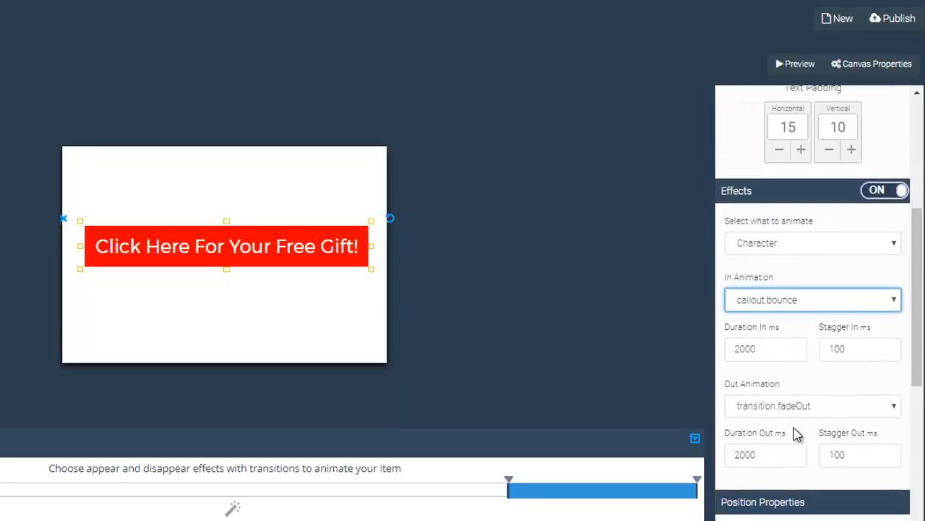
{"action": "left_click", "coordinate": [795, 67]}
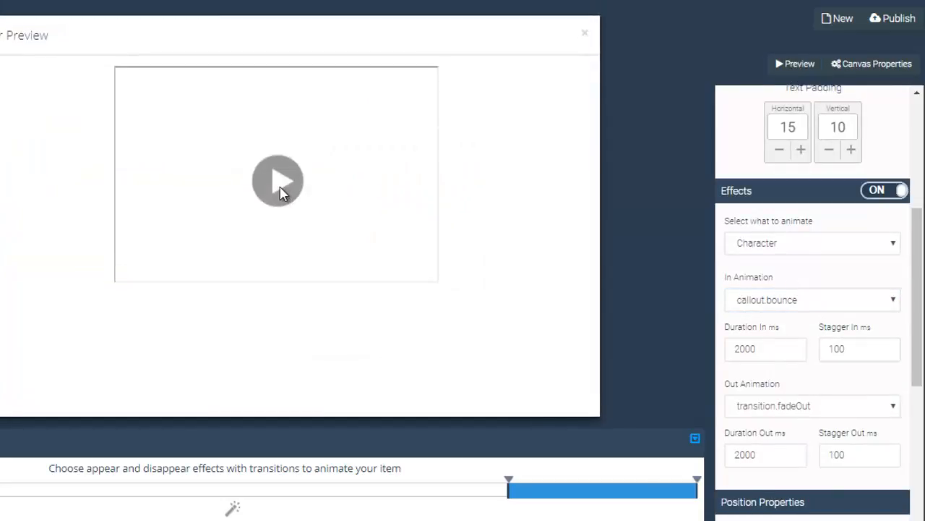
{"action": "left_click", "coordinate": [281, 185]}
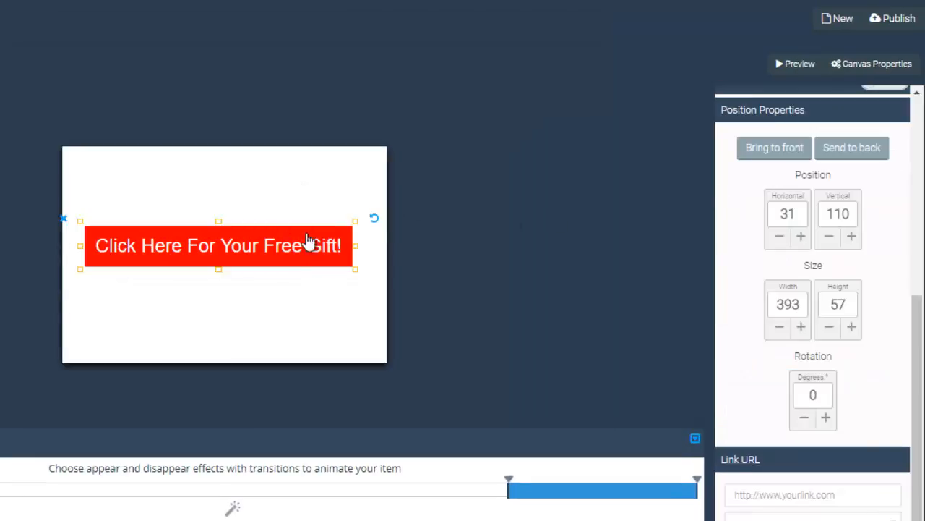
Nudge the banner text's horizontal and vertical position, ending at 34 horizontal and 110 vertical.
{"action": "left_click_drag", "start_coordinate": [307, 242], "coordinate": [311, 262]}
{"action": "scroll", "coordinate": [778, 372], "scroll_direction": "down", "scroll_amount": 4}
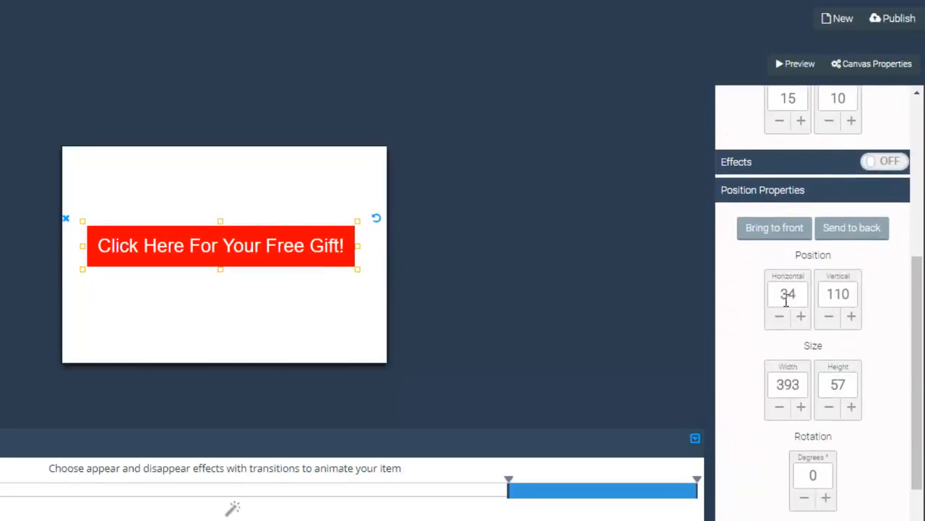
{"action": "left_click", "coordinate": [799, 318]}
{"action": "left_click", "coordinate": [800, 318]}
{"action": "left_click", "coordinate": [800, 318]}
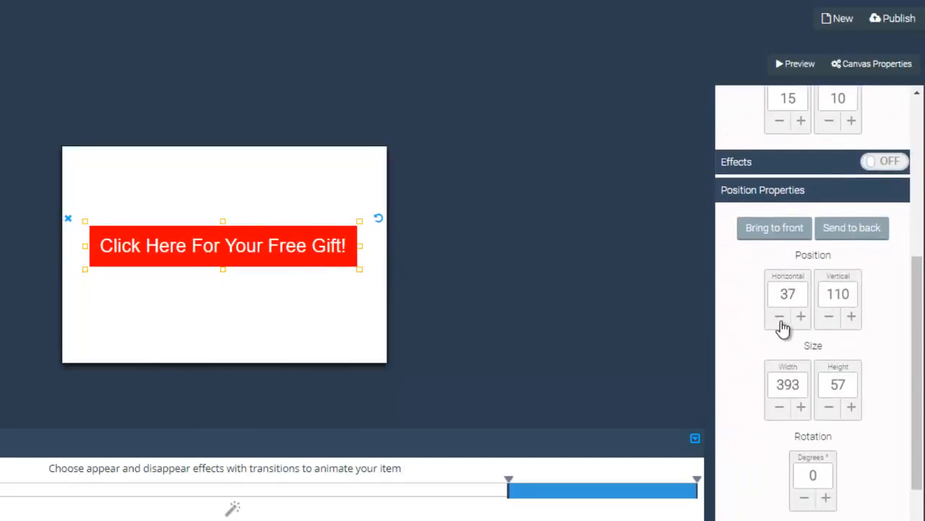
{"action": "left_click", "coordinate": [781, 318]}
{"action": "left_click", "coordinate": [780, 318]}
{"action": "left_click", "coordinate": [778, 318]}
{"action": "left_click", "coordinate": [851, 318]}
{"action": "left_click", "coordinate": [851, 318]}
{"action": "left_click", "coordinate": [830, 319]}
{"action": "left_click", "coordinate": [829, 319]}
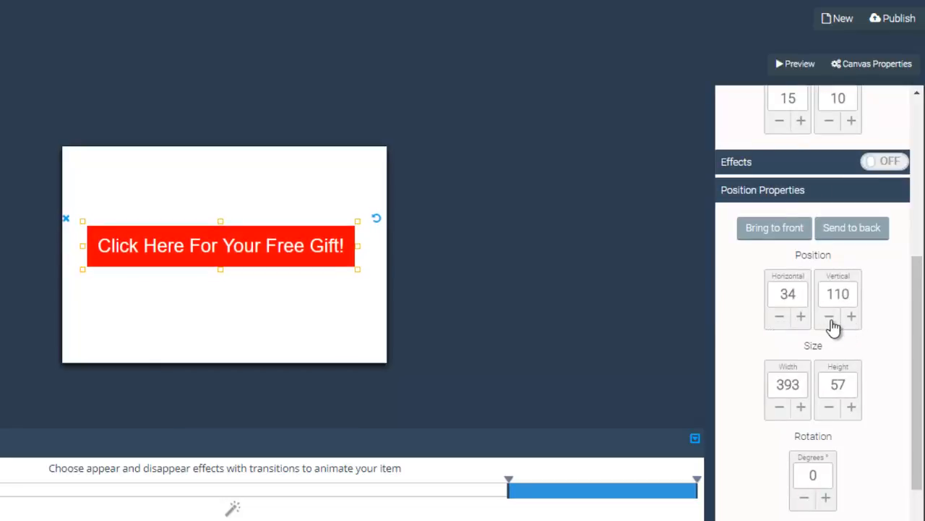
Review the banner text's position properties and its Link URL settings, including the choice of window the link opens in.
{"action": "scroll", "coordinate": [839, 329], "scroll_direction": "down", "scroll_amount": 3}
{"action": "scroll", "coordinate": [781, 318], "scroll_direction": "up", "scroll_amount": 3}
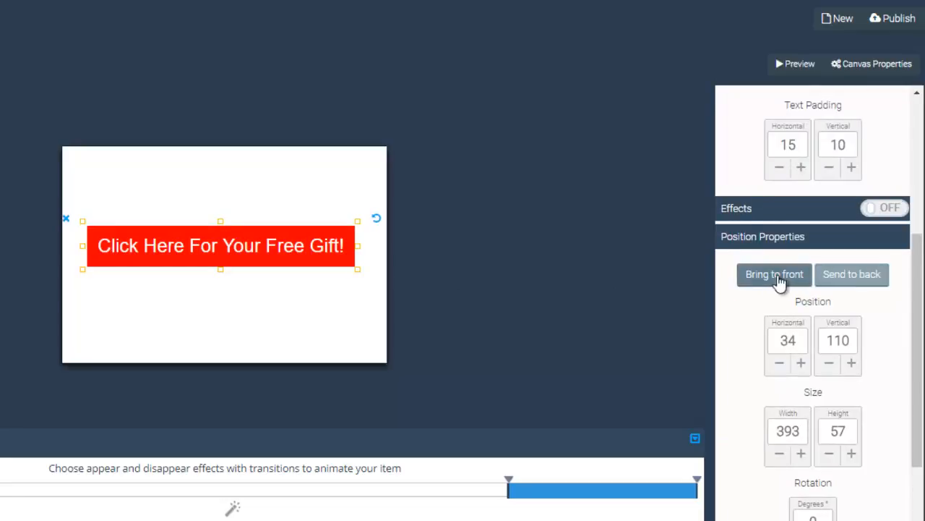
{"action": "scroll", "coordinate": [769, 318], "scroll_direction": "down", "scroll_amount": 1}
{"action": "scroll", "coordinate": [768, 337], "scroll_direction": "down", "scroll_amount": 2}
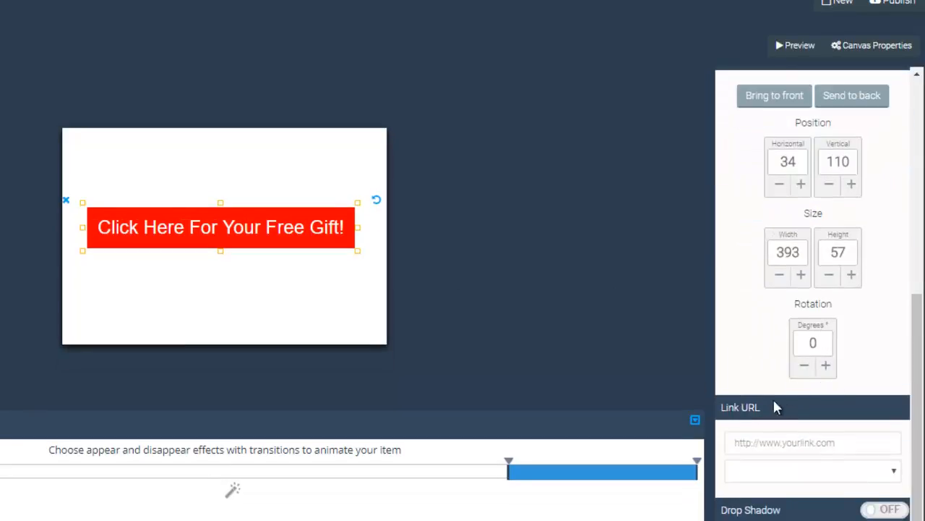
{"action": "left_click", "coordinate": [772, 440]}
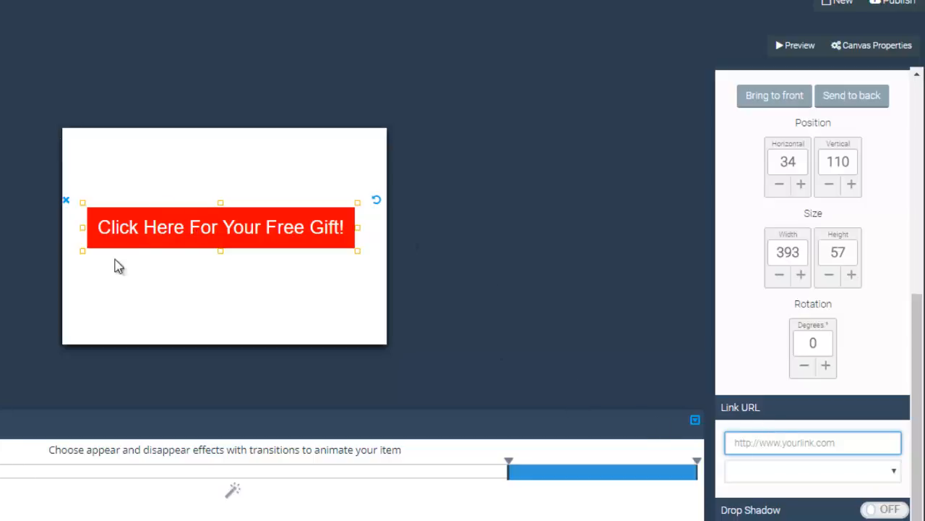
{"action": "left_click", "coordinate": [888, 472]}
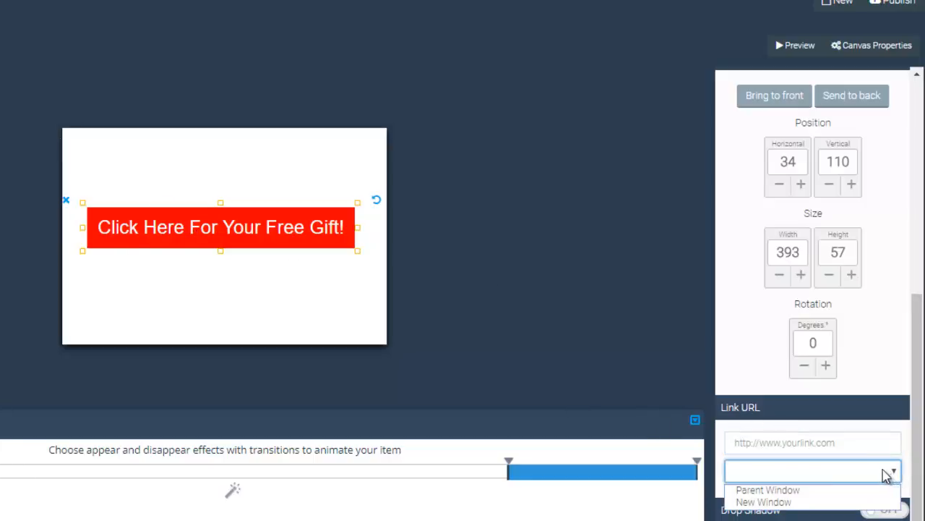
{"action": "left_click", "coordinate": [788, 470]}
{"action": "left_click", "coordinate": [788, 471]}
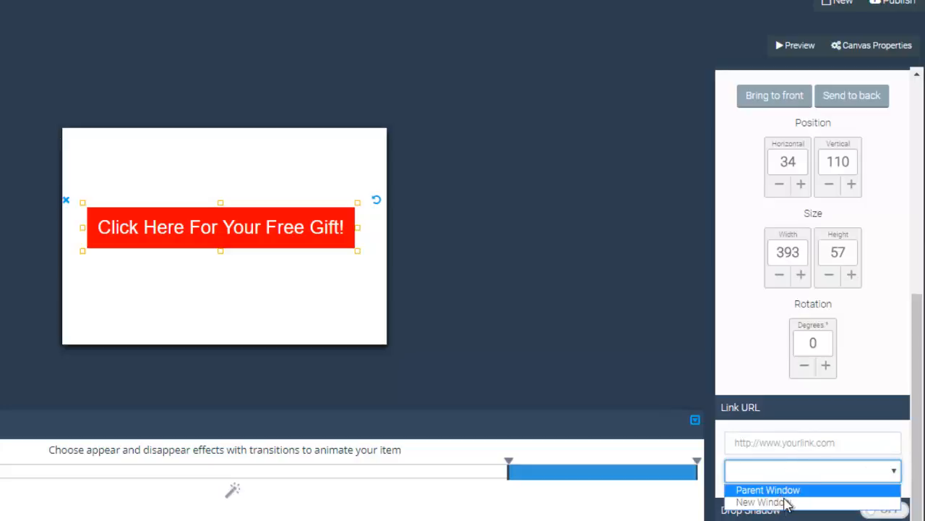
{"action": "left_click", "coordinate": [792, 473]}
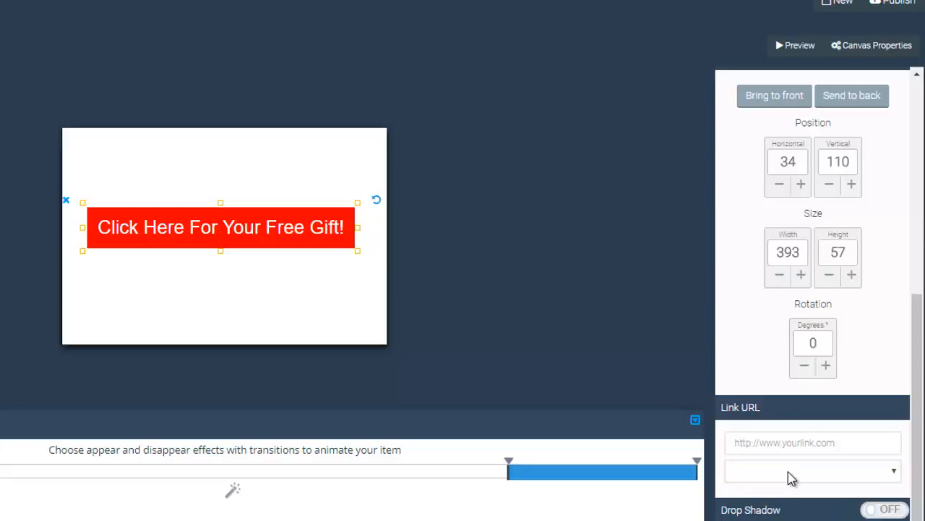
Turn on the drop shadow for the banner text and increase its distance and strength slightly.
{"action": "scroll", "coordinate": [889, 510], "scroll_direction": "down", "scroll_amount": 2}
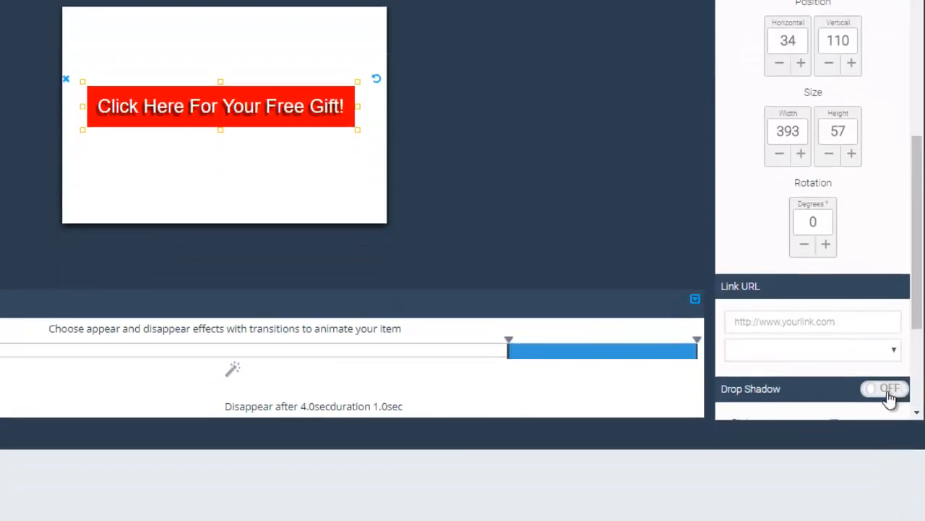
{"action": "left_click", "coordinate": [889, 390]}
{"action": "left_click_drag", "start_coordinate": [910, 278], "coordinate": [911, 332]}
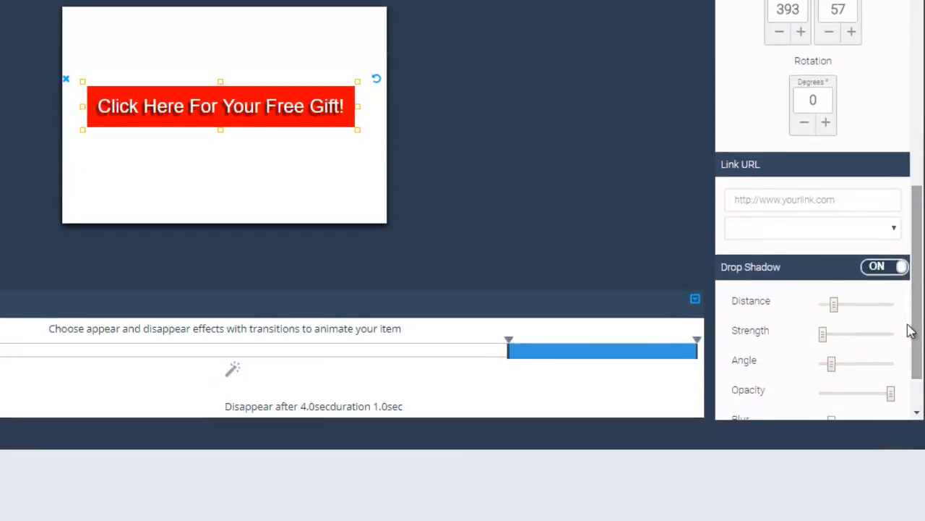
{"action": "left_click_drag", "start_coordinate": [837, 310], "coordinate": [834, 337]}
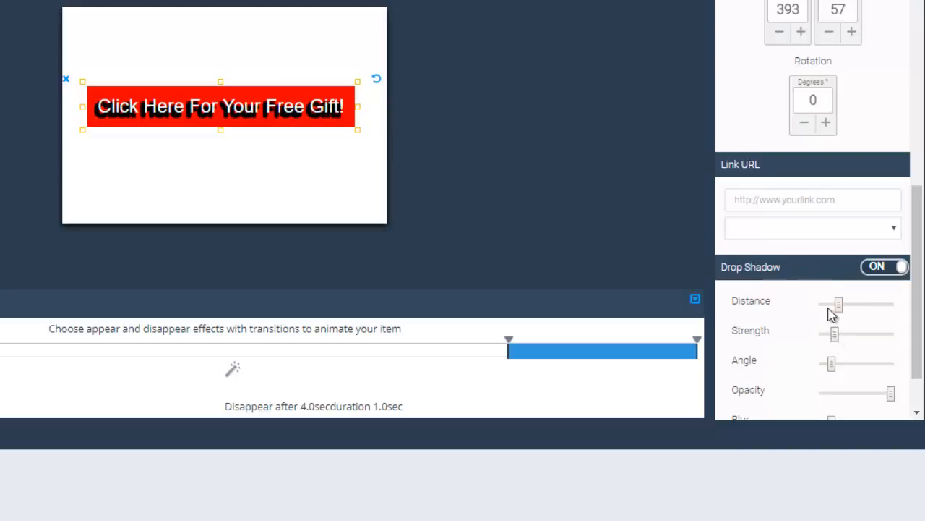
Change the text's drop shadow color to red, rgb(248, 0, 0), and apply it.
{"action": "scroll", "coordinate": [913, 340], "scroll_direction": "down", "scroll_amount": 2}
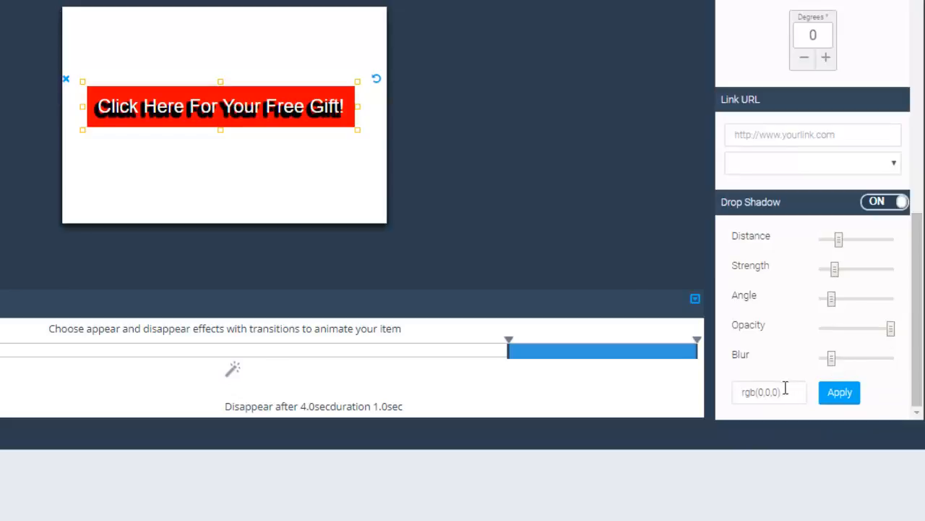
{"action": "left_click", "coordinate": [787, 393]}
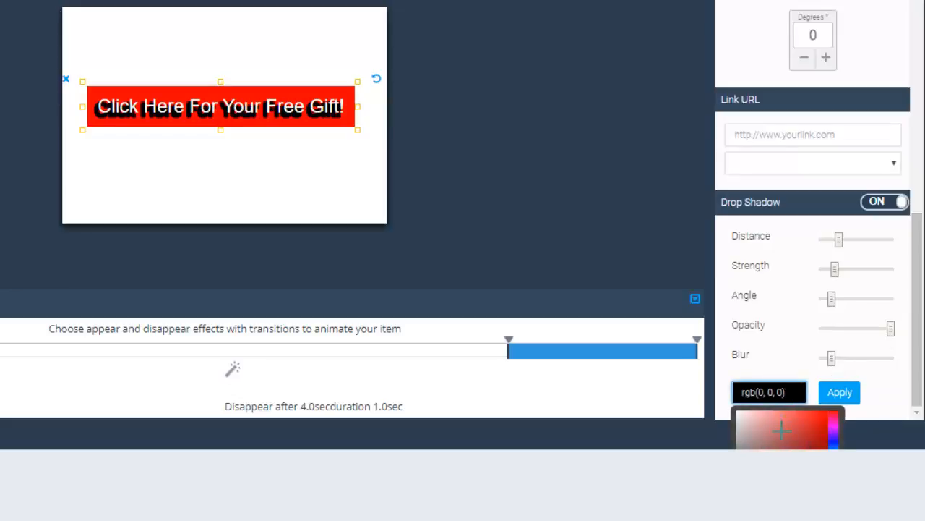
{"action": "left_click_drag", "start_coordinate": [800, 434], "coordinate": [829, 412]}
{"action": "left_click", "coordinate": [838, 399]}
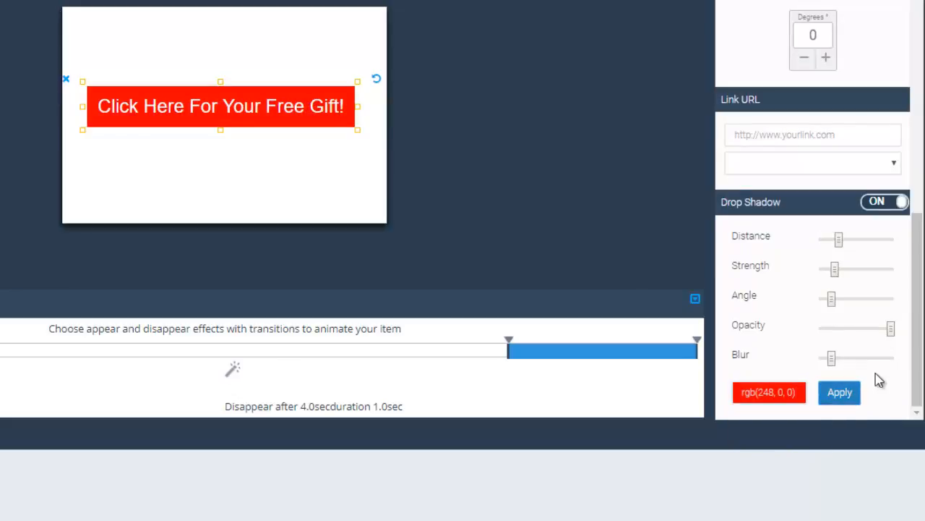